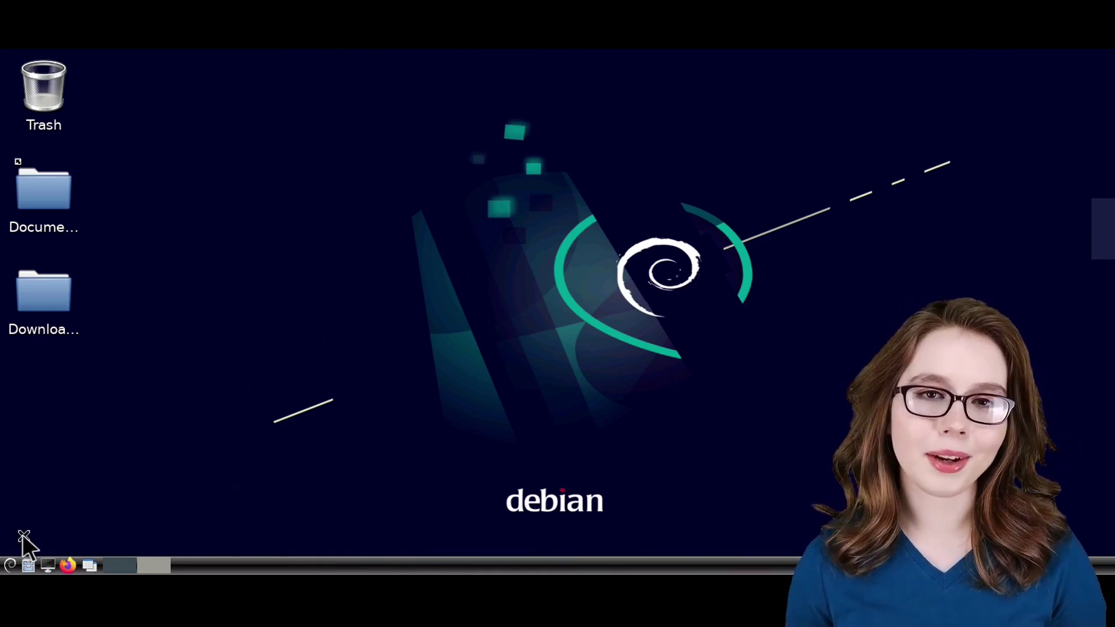
# - Launch Synaptic Package Manager from the applications menu and reload its package information
pyautogui.click(10, 565)
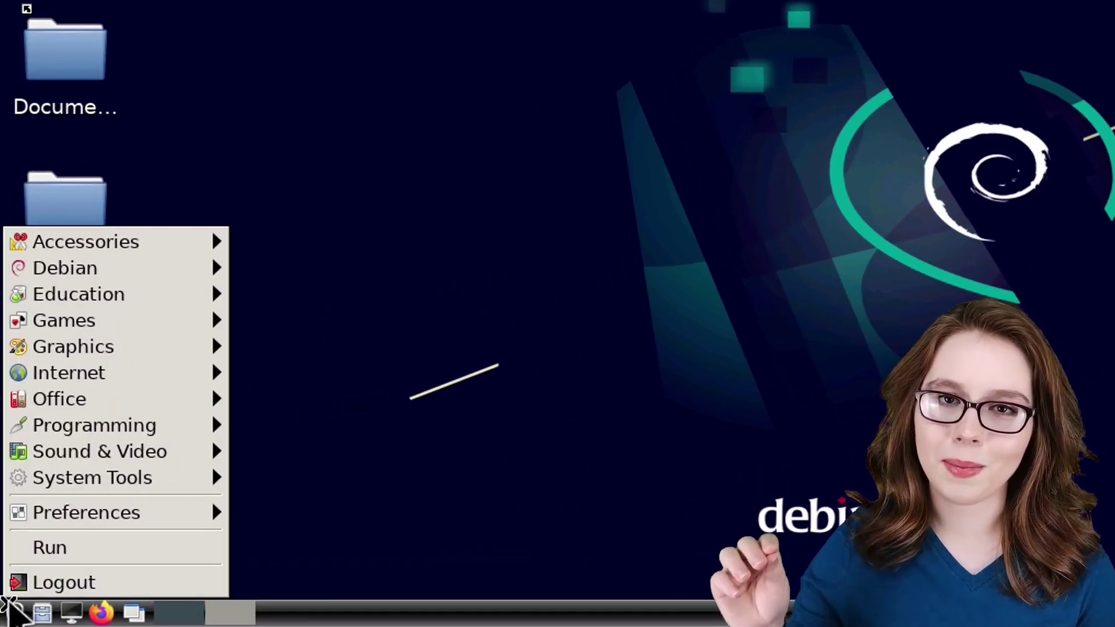
pyautogui.moveTo(152, 515)
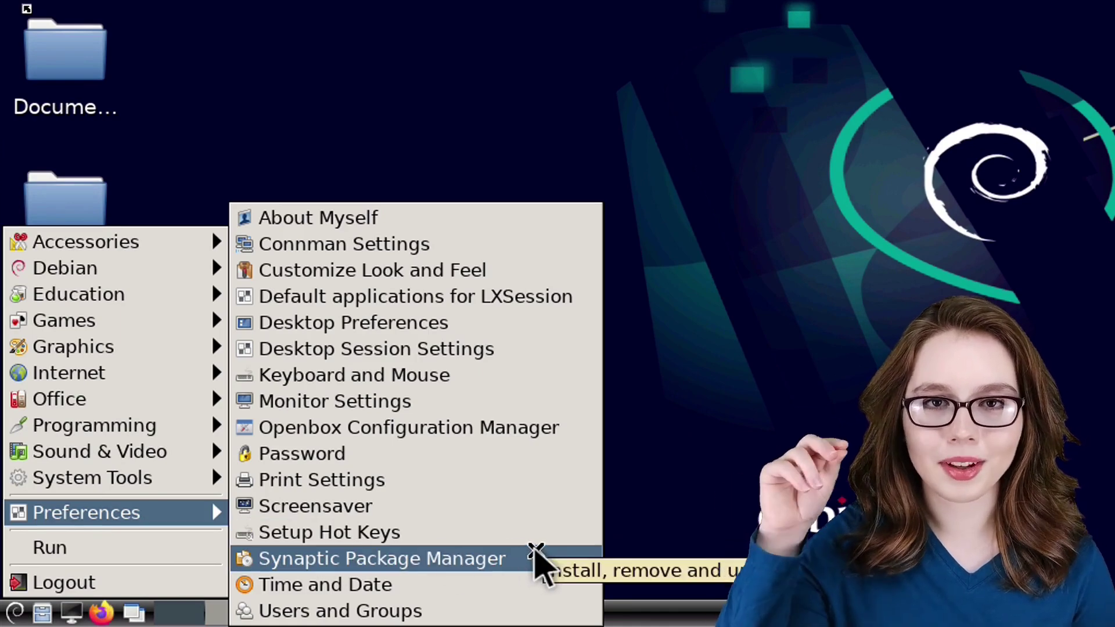
pyautogui.click(537, 558)
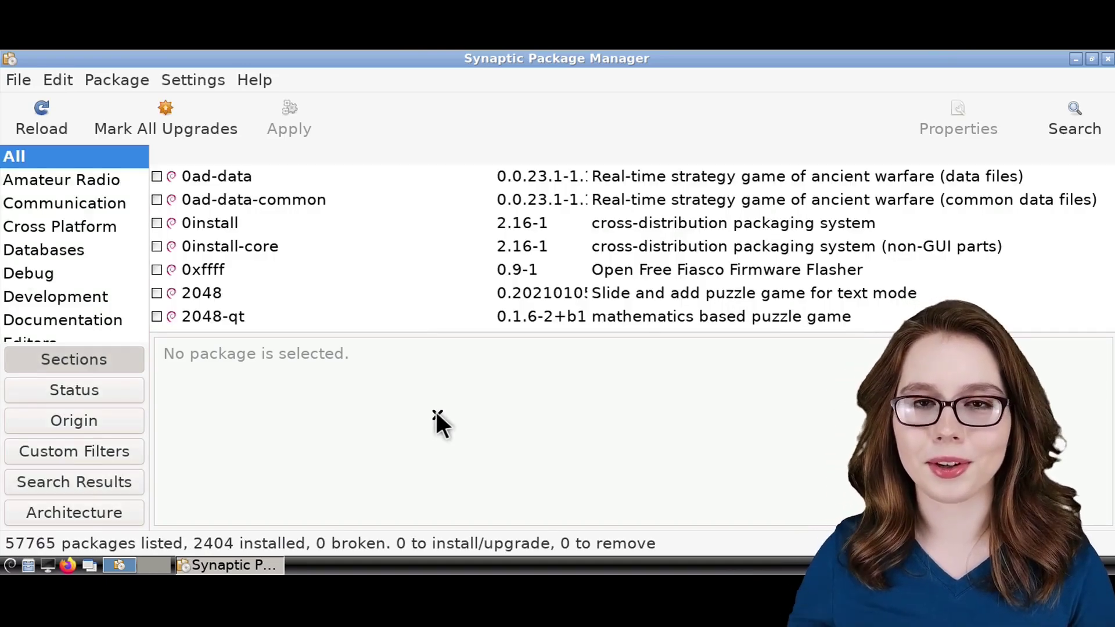
pyautogui.click(66, 131)
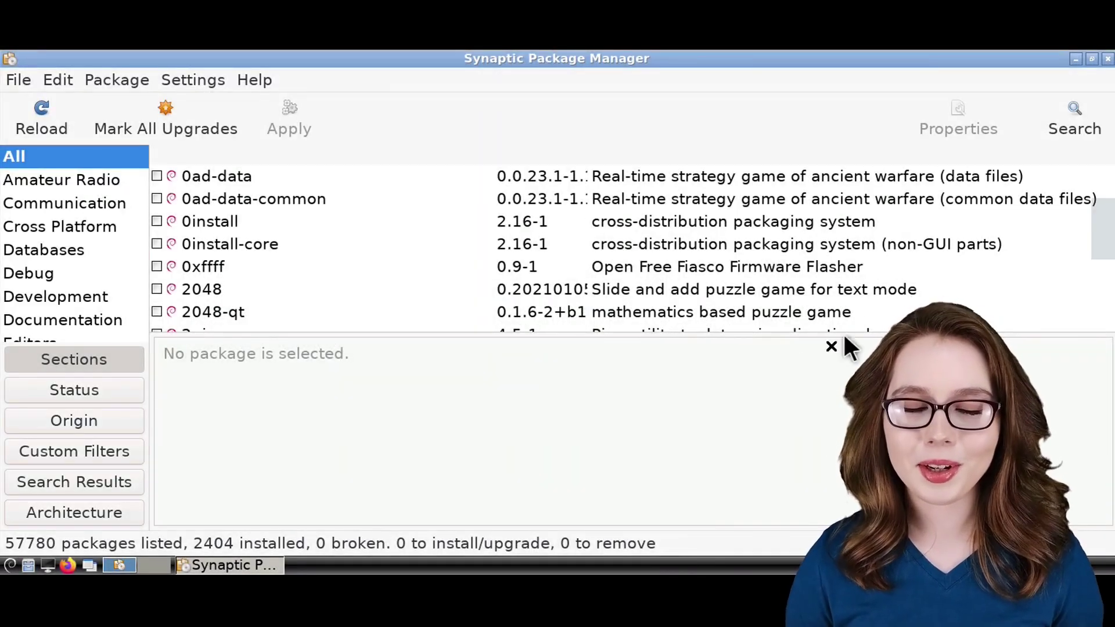
# - Search Synaptic for packages named 'inkscape'
pyautogui.click(1096, 129)
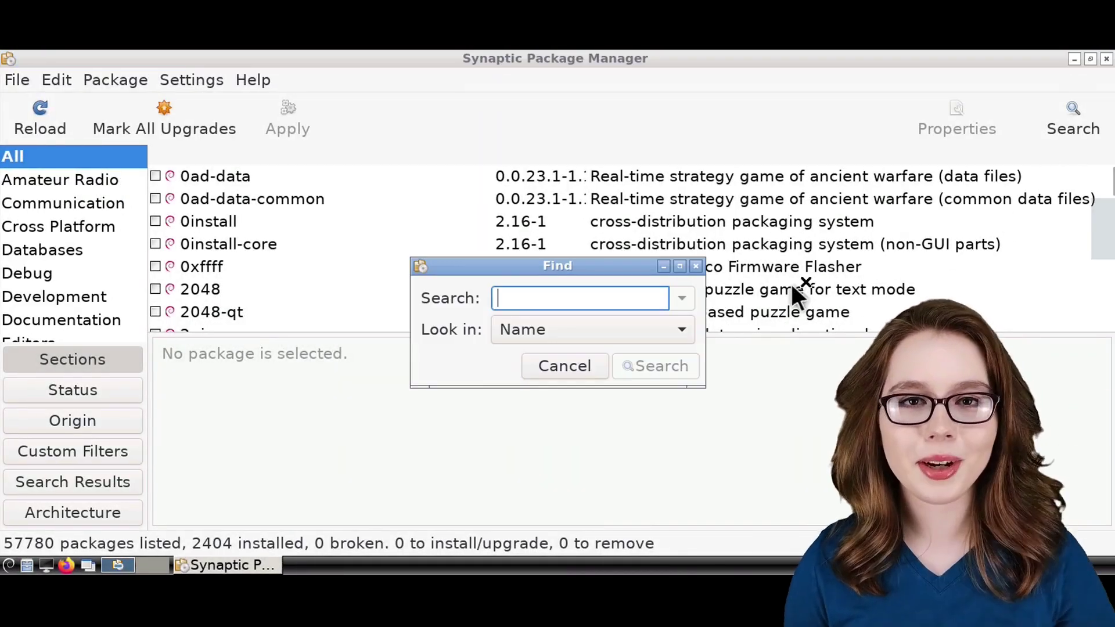
pyautogui.click(667, 329)
pyautogui.click(649, 321)
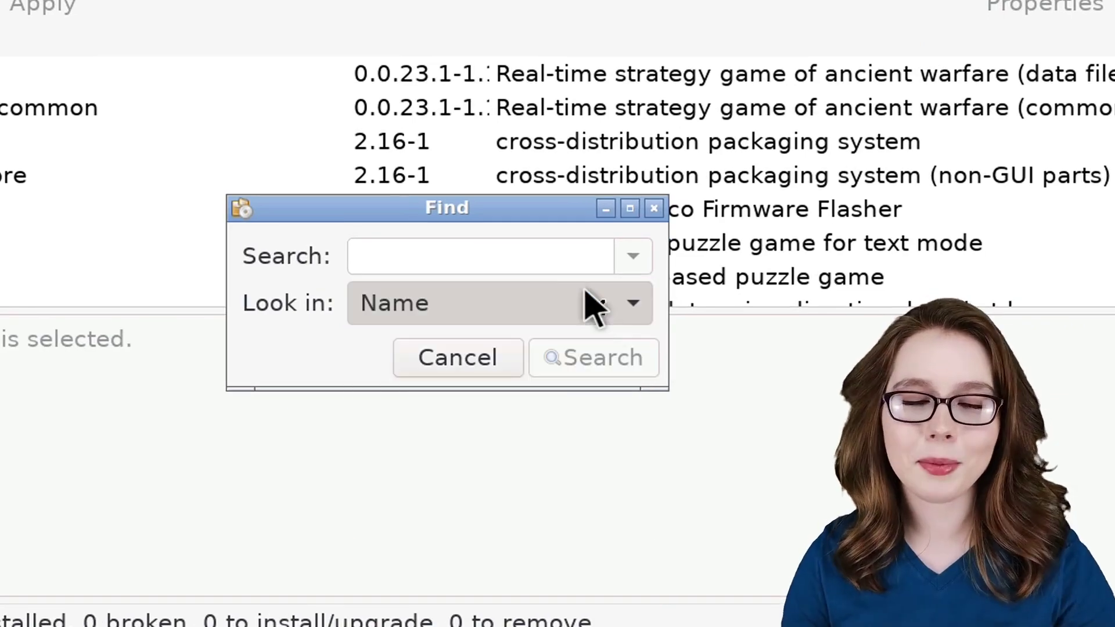
pyautogui.click(543, 257)
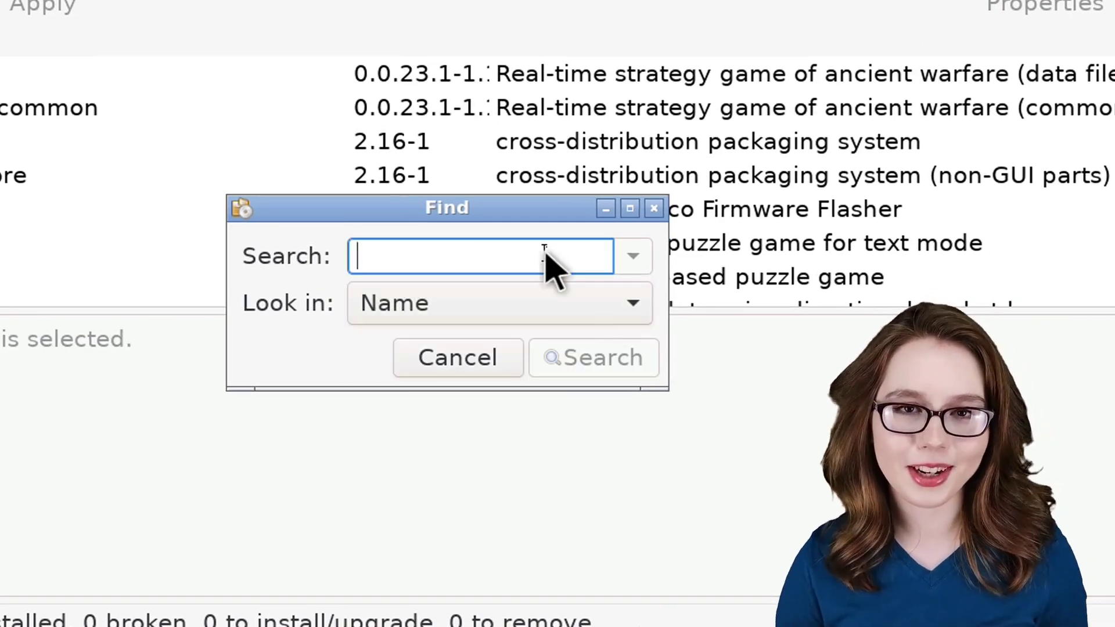
pyautogui.write('inkscape')
pyautogui.click(632, 365)
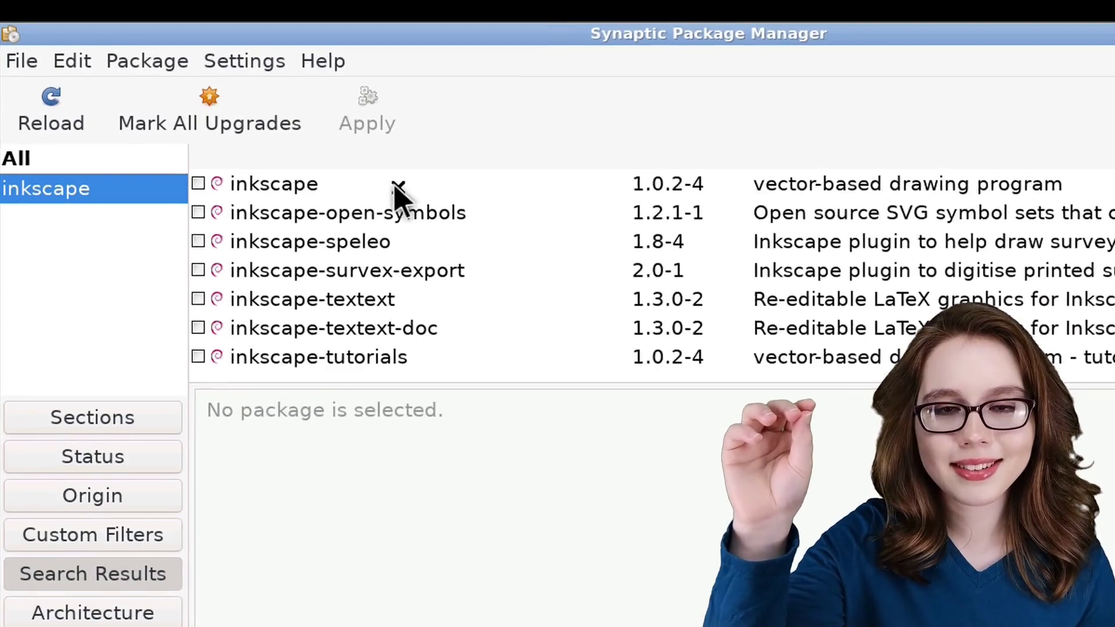
# - Mark inkscape for installation, accepting its 30 required dependency packages
pyautogui.rightClick(285, 173)
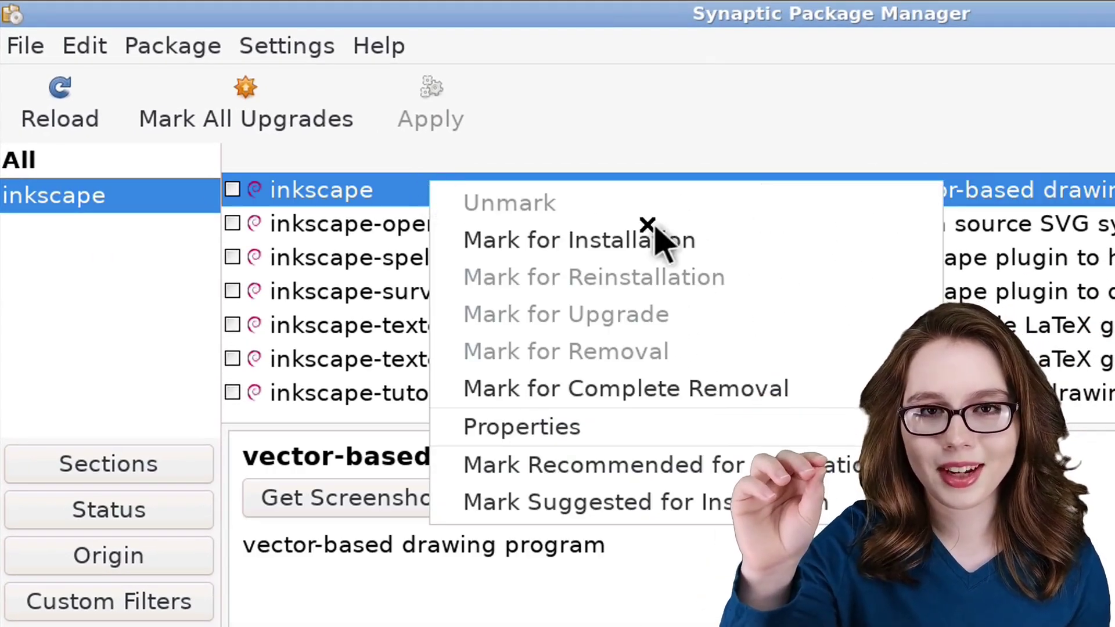
pyautogui.click(721, 248)
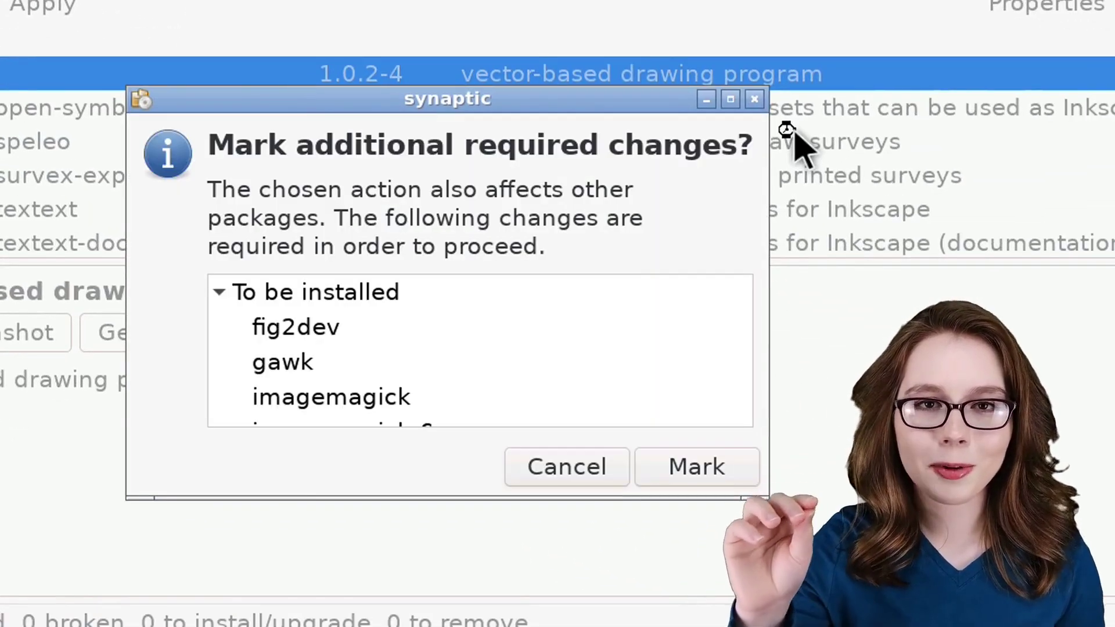
pyautogui.click(730, 470)
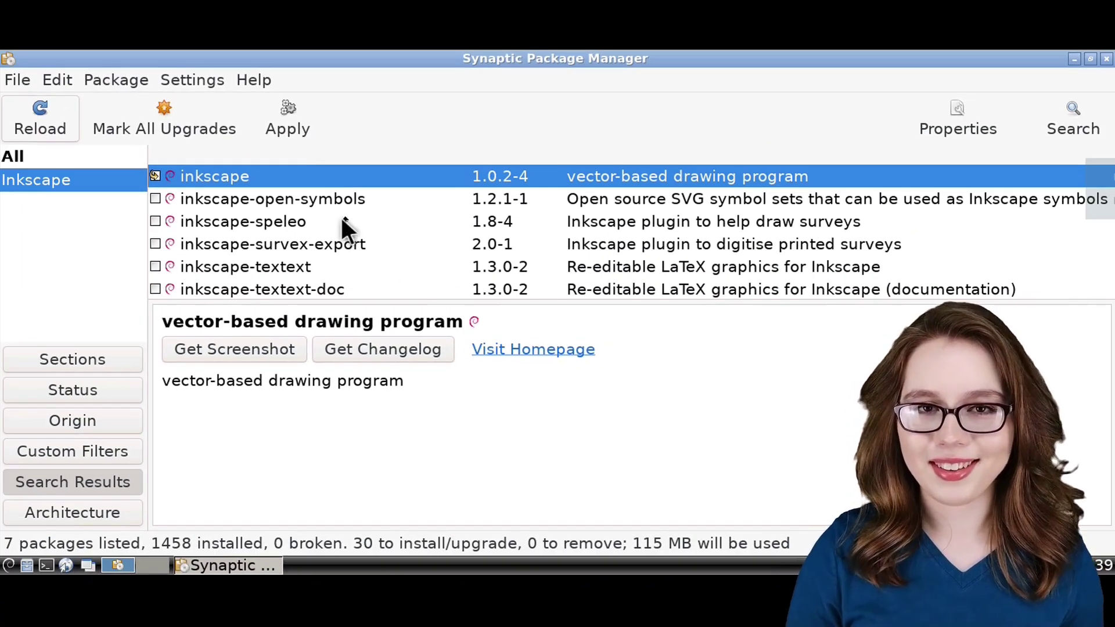
# - Apply the marked changes to install inkscape, then dismiss the error and Changes applied dialogs
pyautogui.click(311, 113)
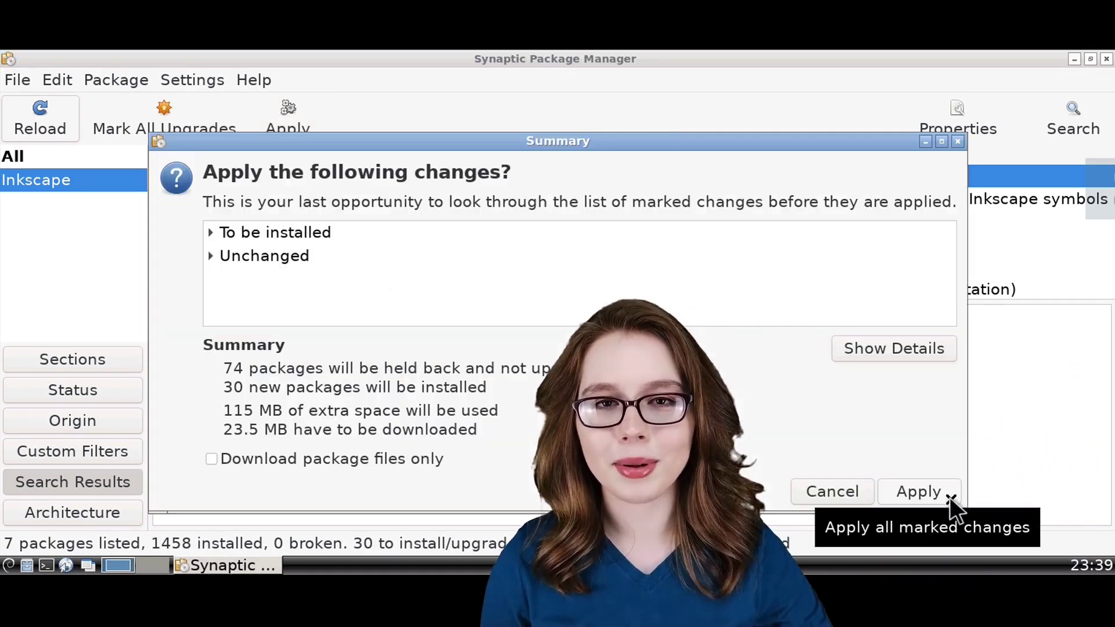
pyautogui.click(948, 494)
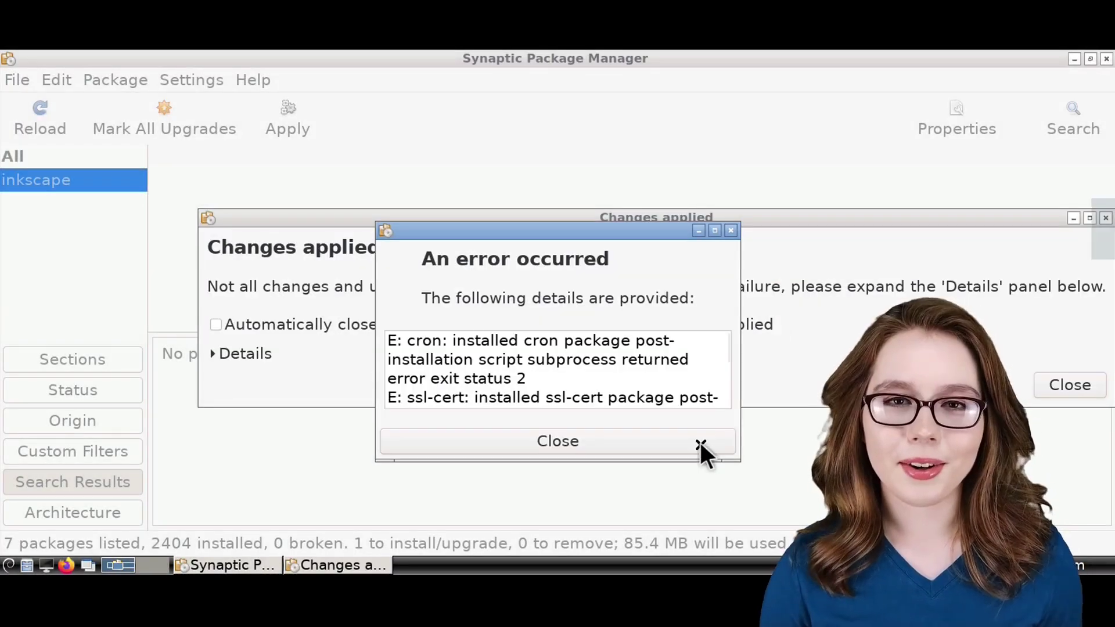
pyautogui.click(706, 447)
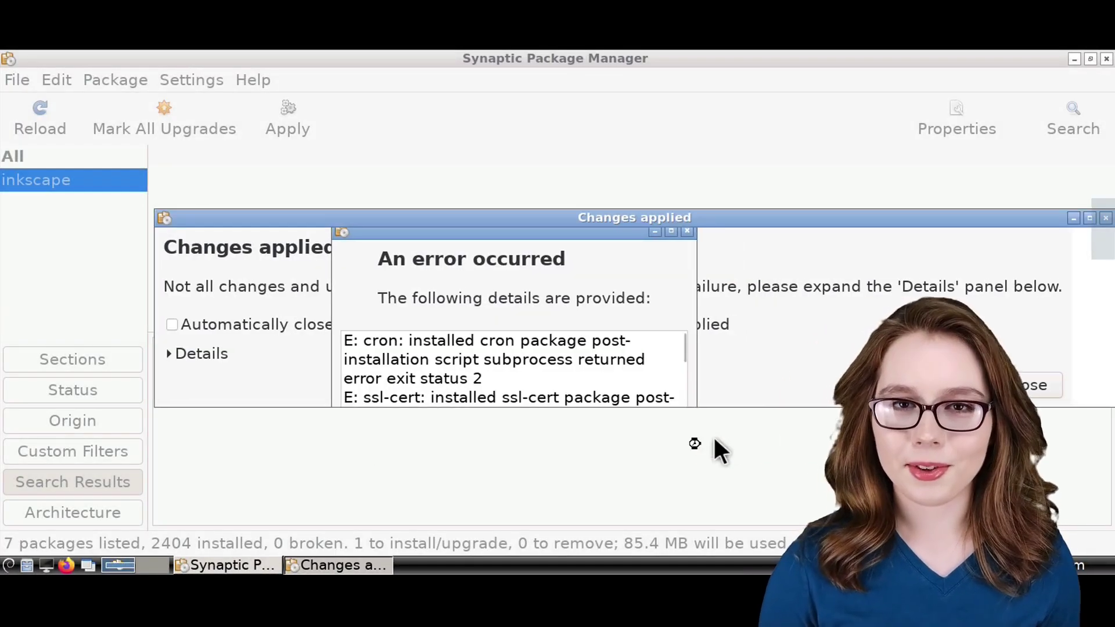
pyautogui.click(1046, 385)
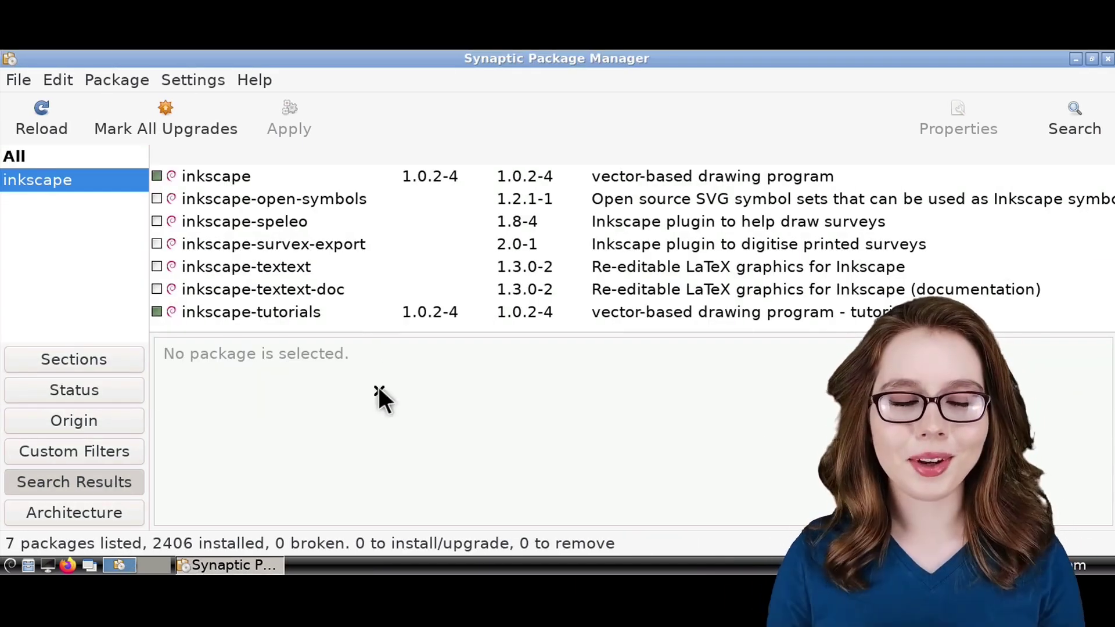
# - Review the inkscape-tutorials package details, then quit Synaptic via File > Quit
pyautogui.click(346, 314)
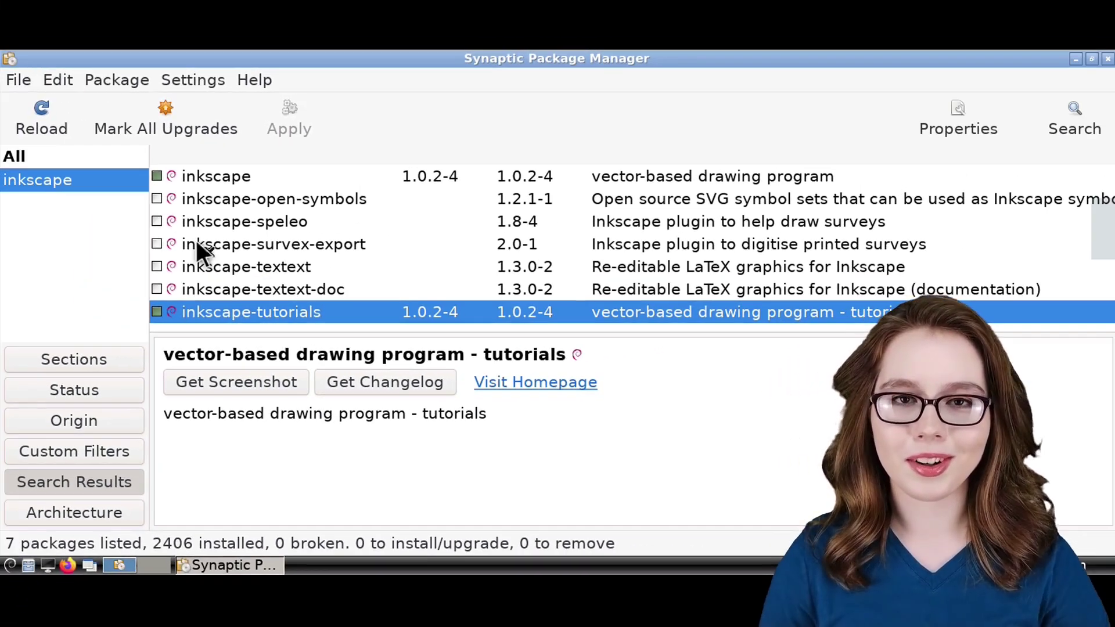
pyautogui.click(12, 80)
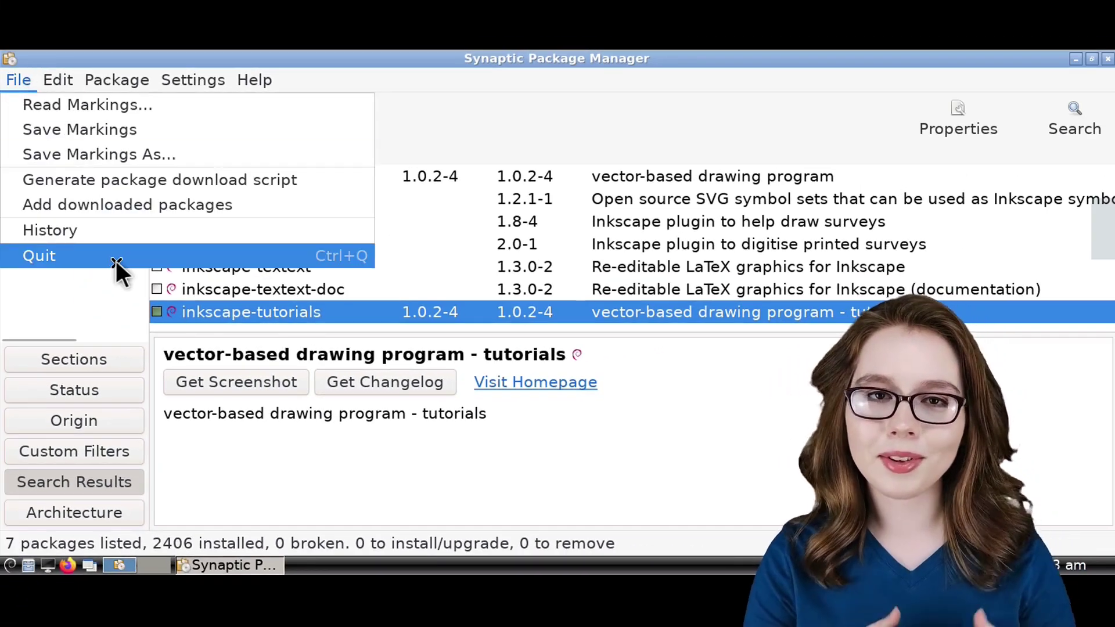
pyautogui.click(116, 260)
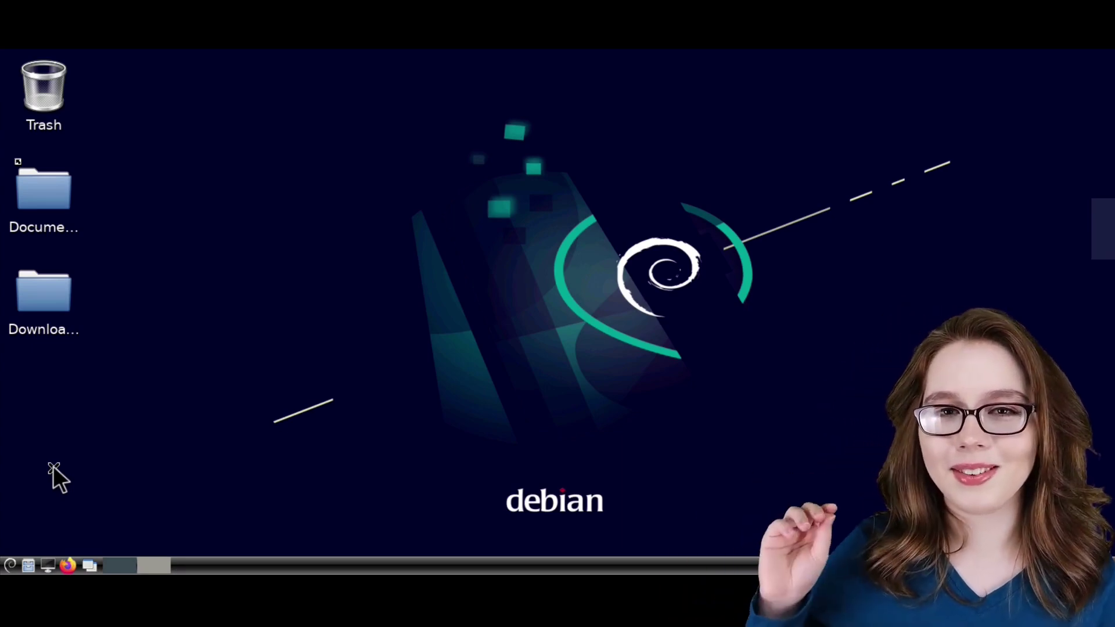
# - Start Inkscape from the Graphics section of the applications menu
pyautogui.click(10, 565)
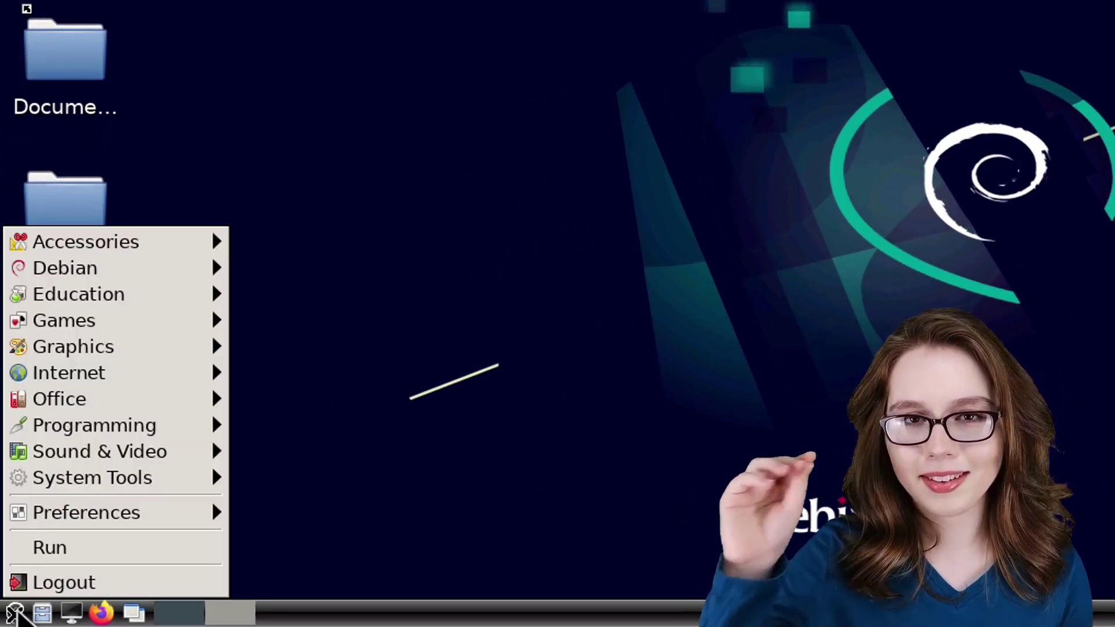
pyautogui.moveTo(180, 348)
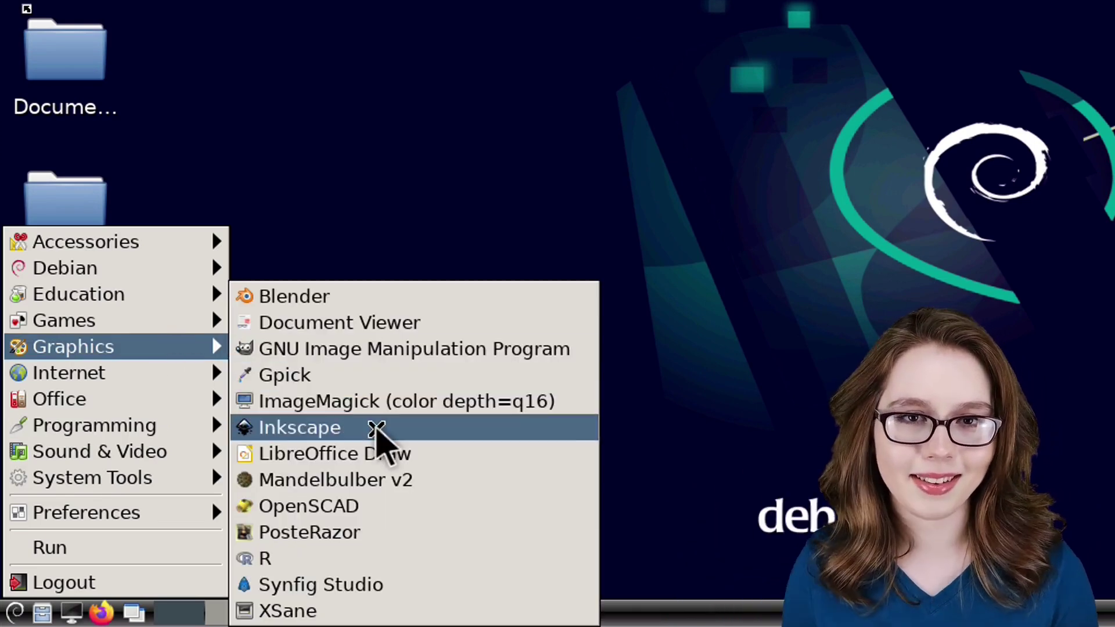
pyautogui.click(376, 430)
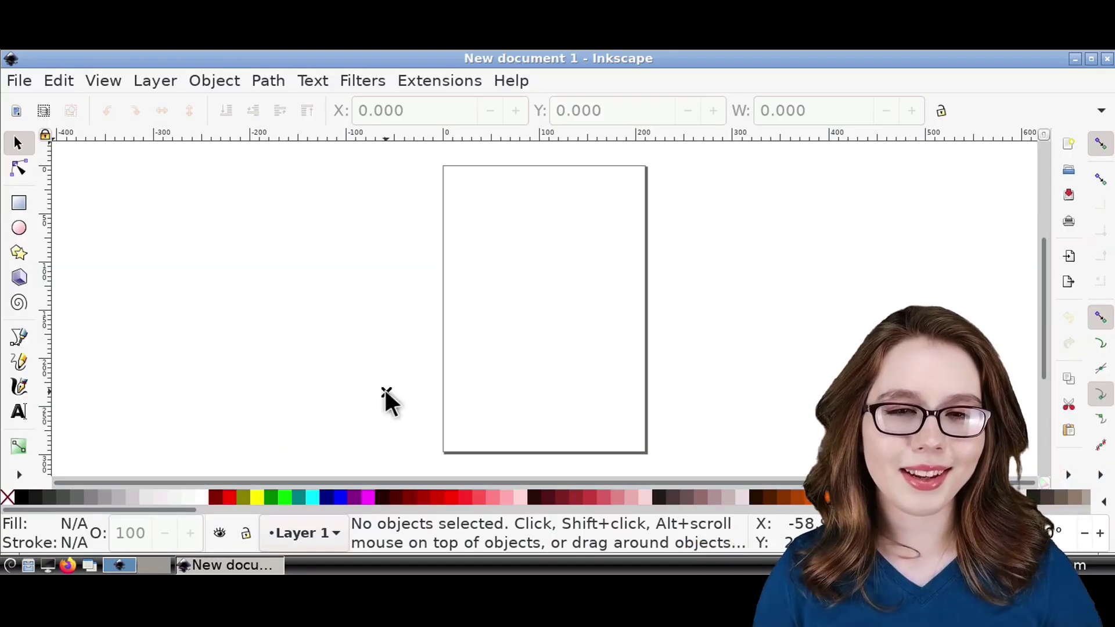
# - Make Inkscape fullscreen with F11 and zoom to fit the whole page
pyautogui.press('F11')
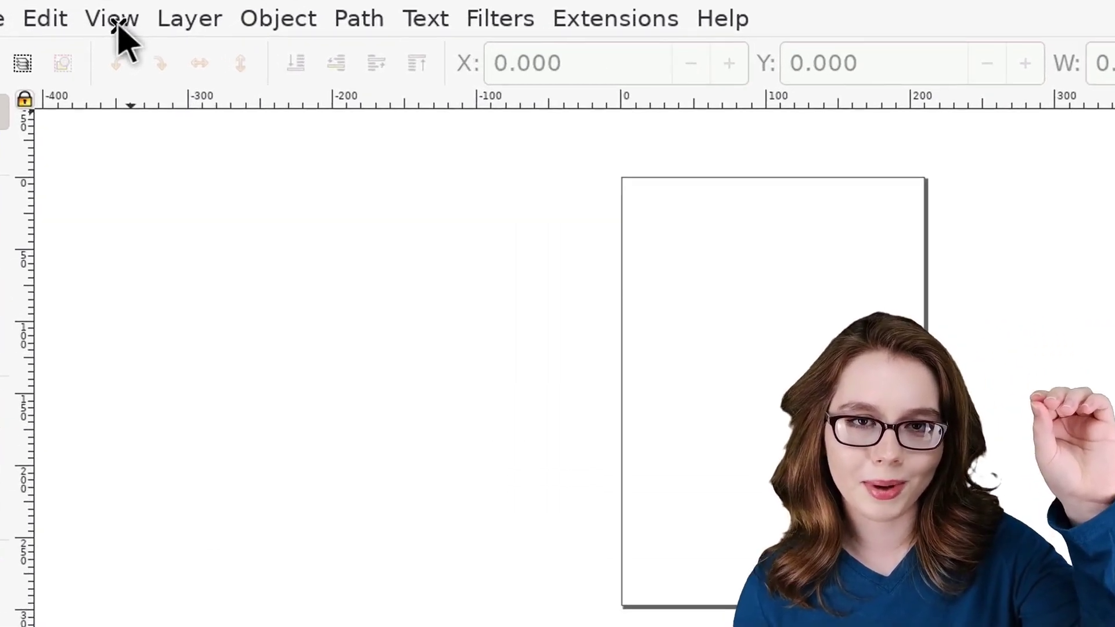
pyautogui.click(103, 62)
pyautogui.moveTo(105, 73)
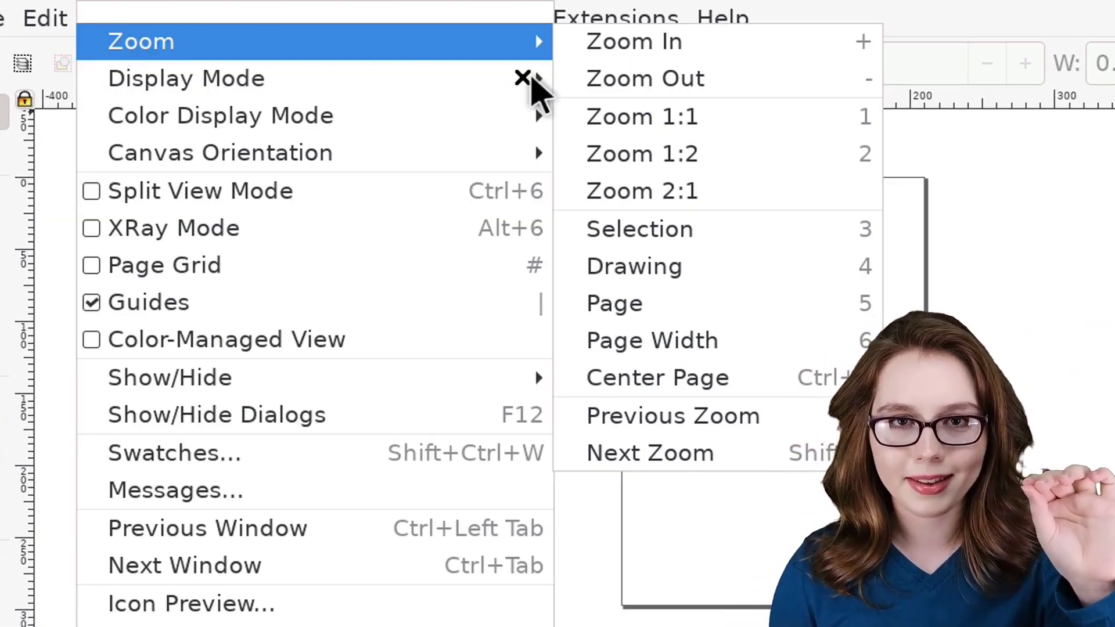
pyautogui.click(737, 303)
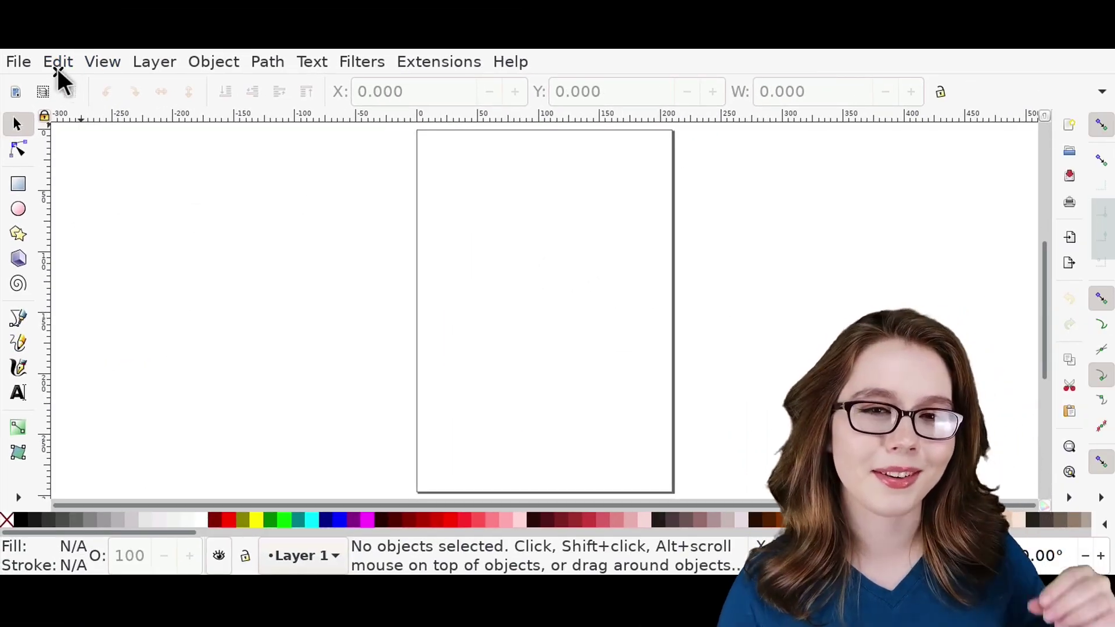
# - Set the Gtk theme to Adwaita-dark in Preferences > Interface > Theme, then close Preferences
pyautogui.click(57, 64)
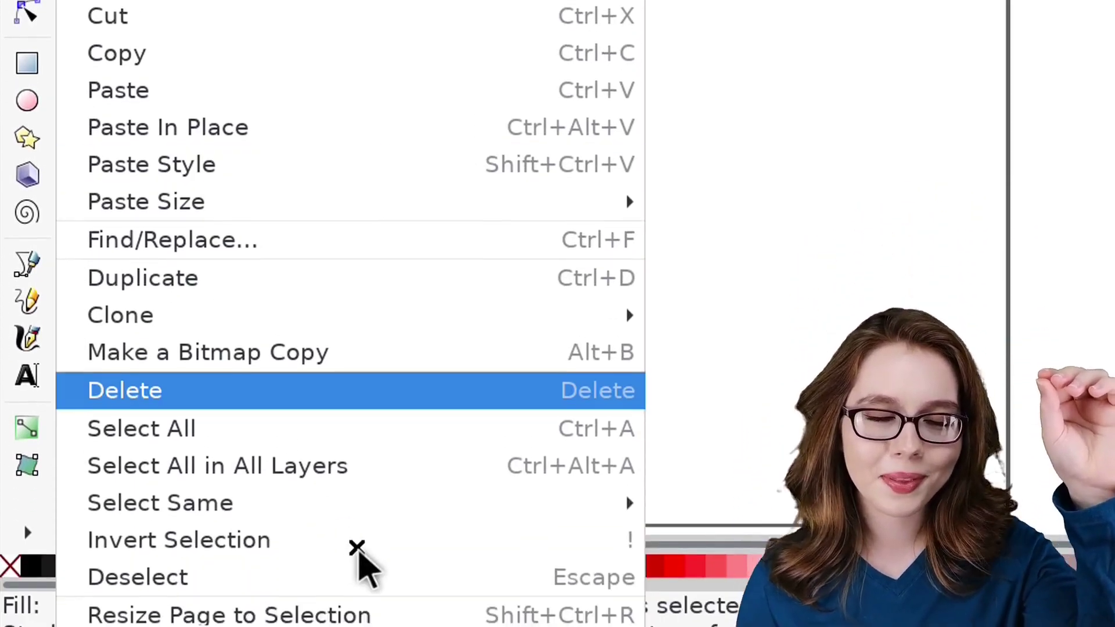
pyautogui.scroll(-5, 356, 581)
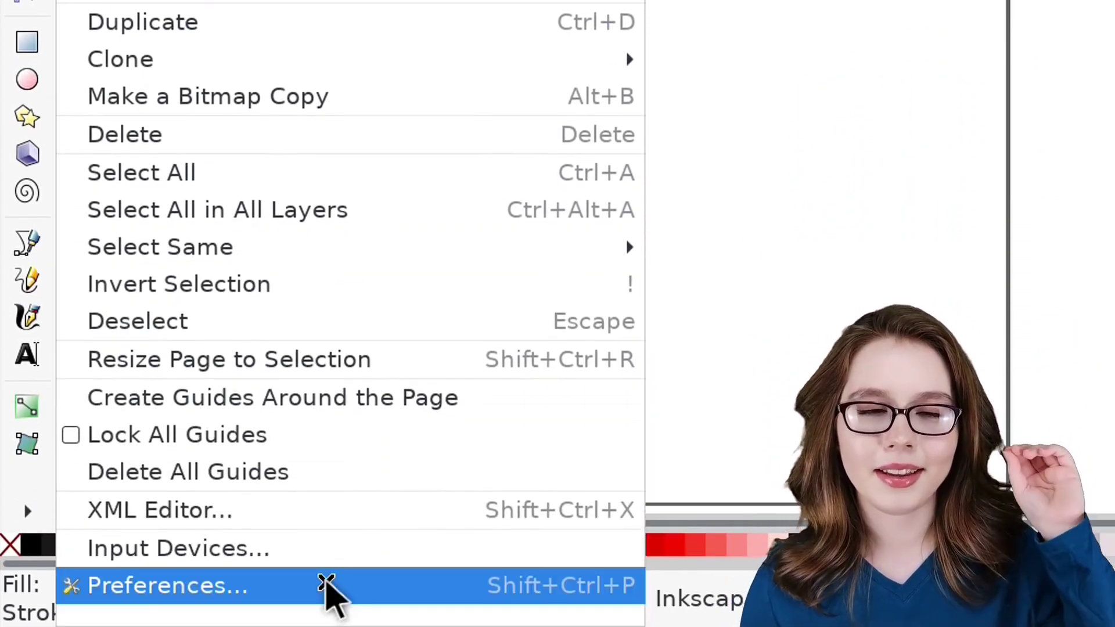
pyautogui.click(329, 589)
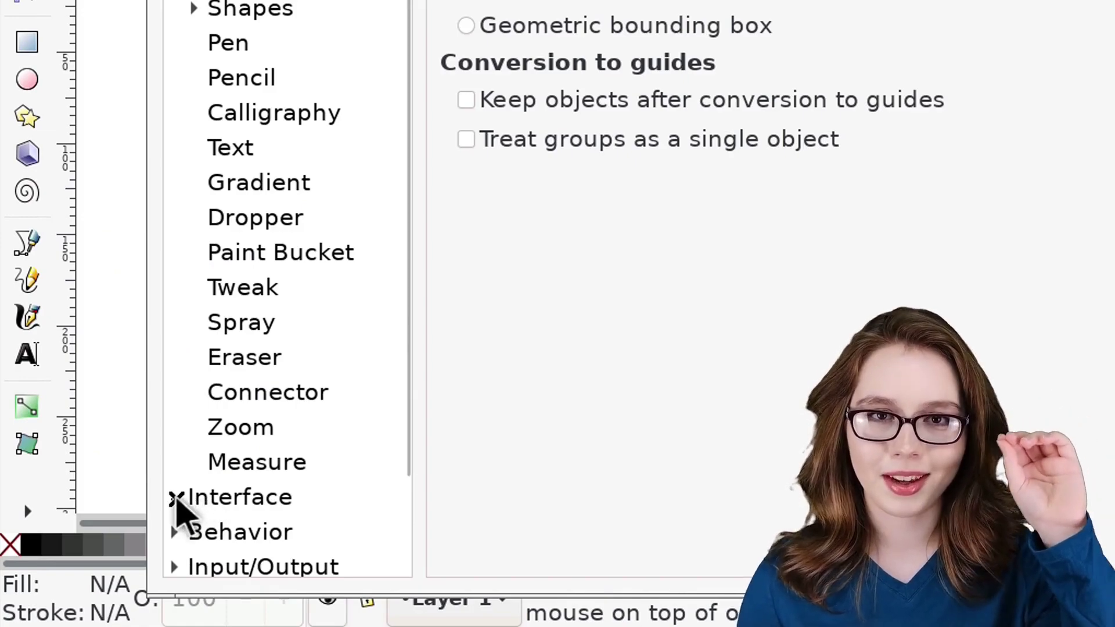
pyautogui.click(174, 498)
pyautogui.click(305, 537)
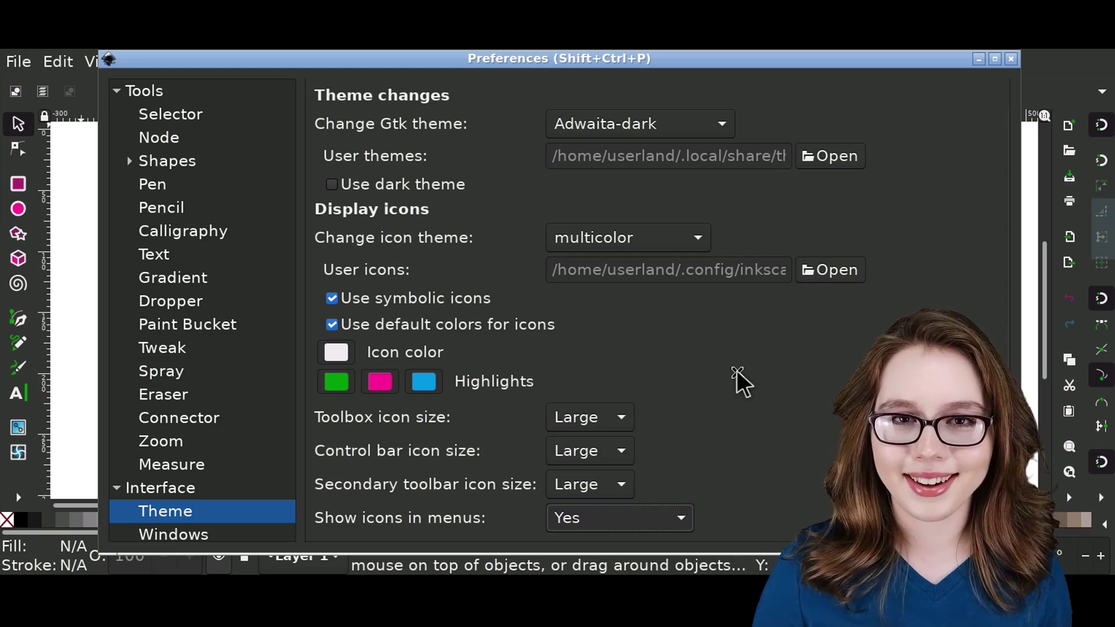
pyautogui.click(1009, 60)
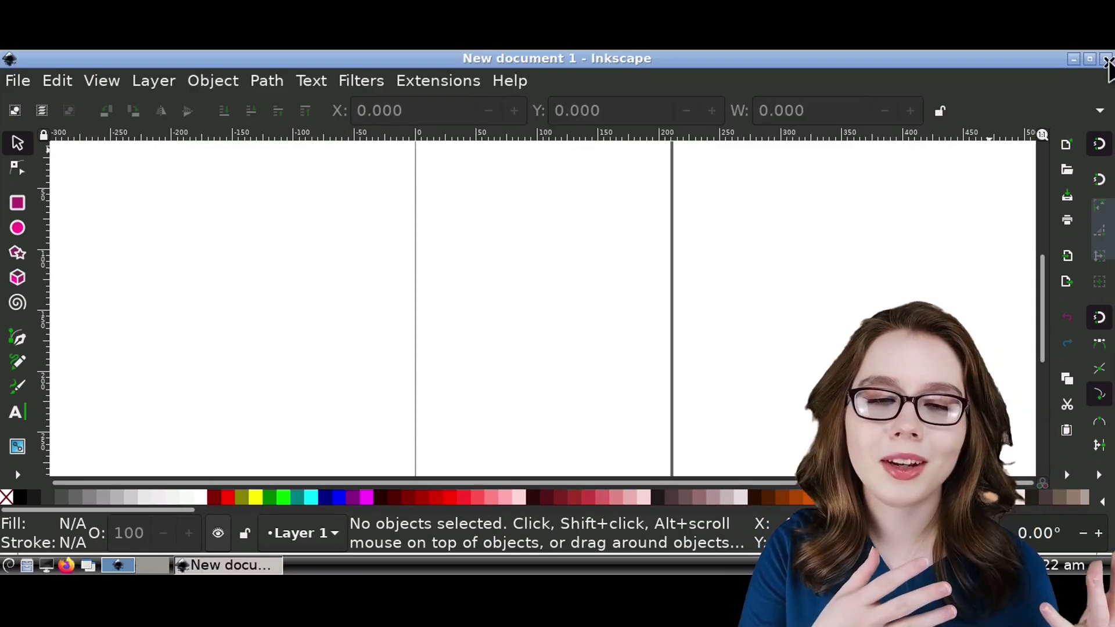
pyautogui.click(1107, 60)
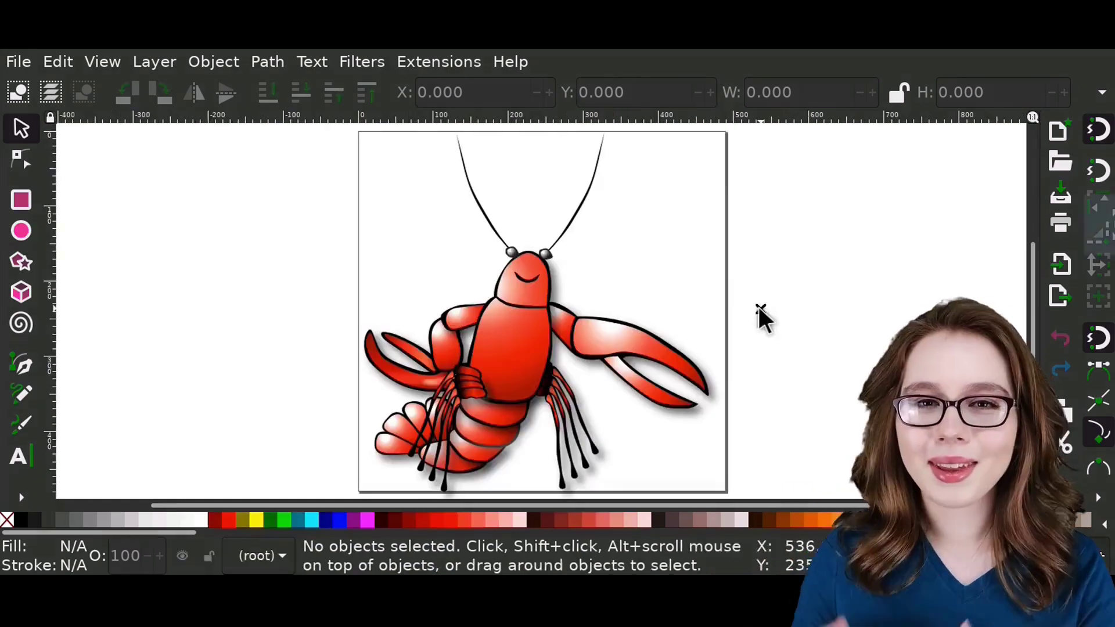
# - Select parts of the lobster and select the stroke width value for the sunglasses
pyautogui.click(575, 319)
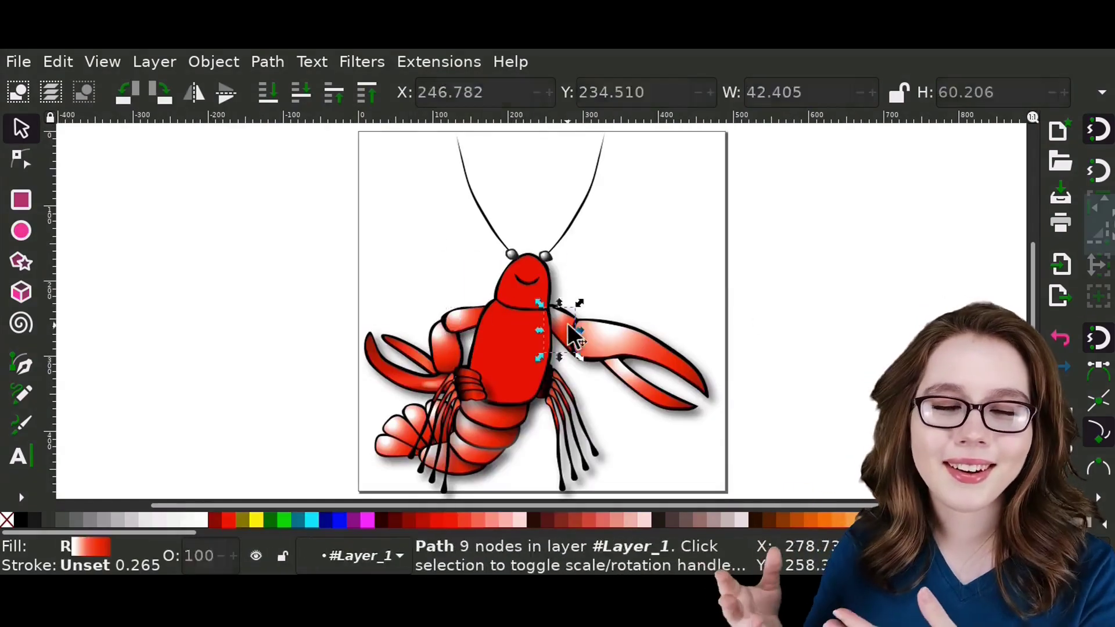
pyautogui.click(476, 447)
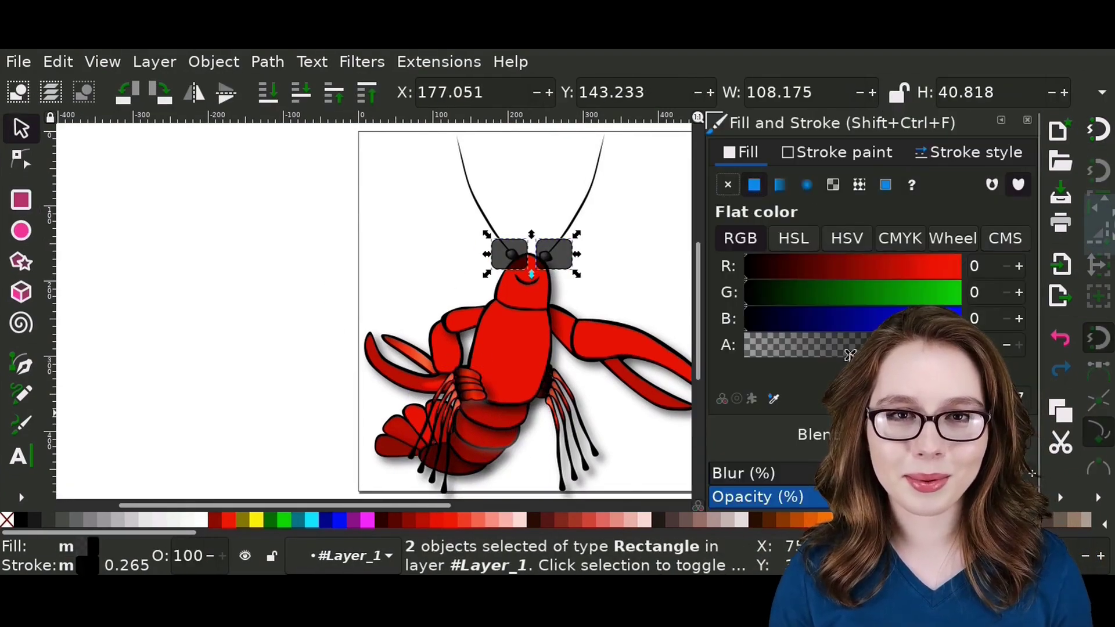
pyautogui.click(968, 152)
pyautogui.tripleClick(824, 187)
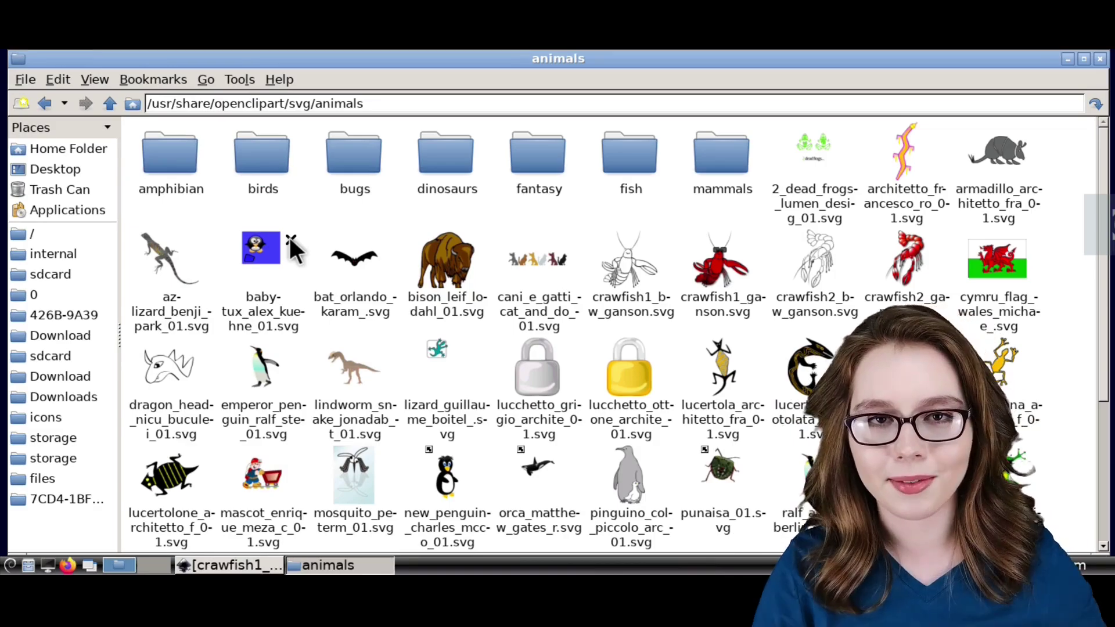
# - Open Inkscape's File menu for the lobster drawing
pyautogui.click(18, 62)
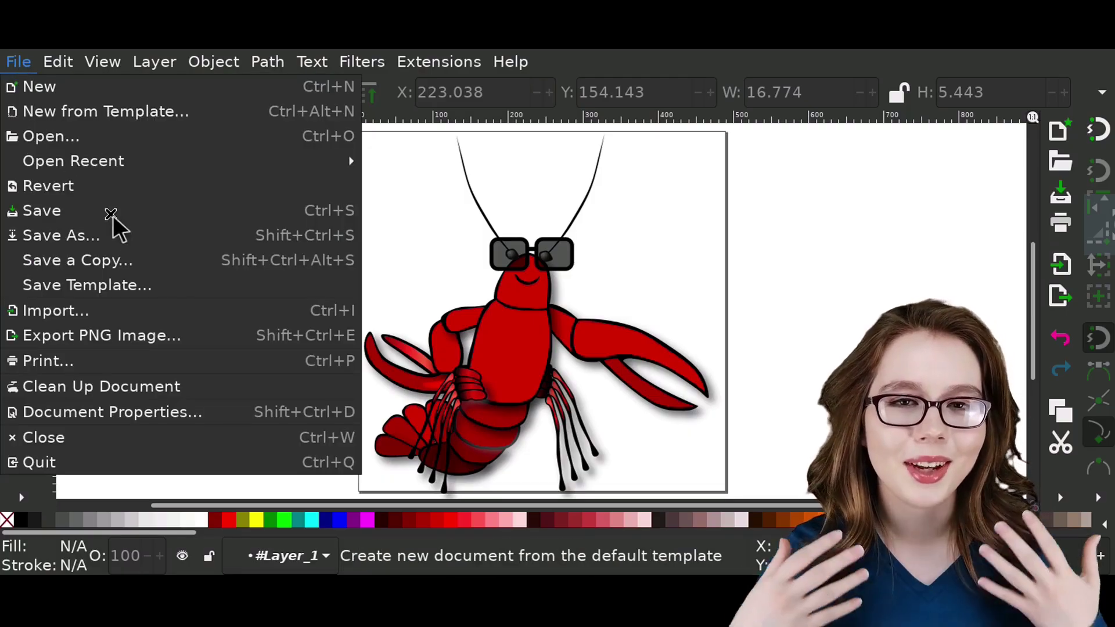
pyautogui.click(125, 236)
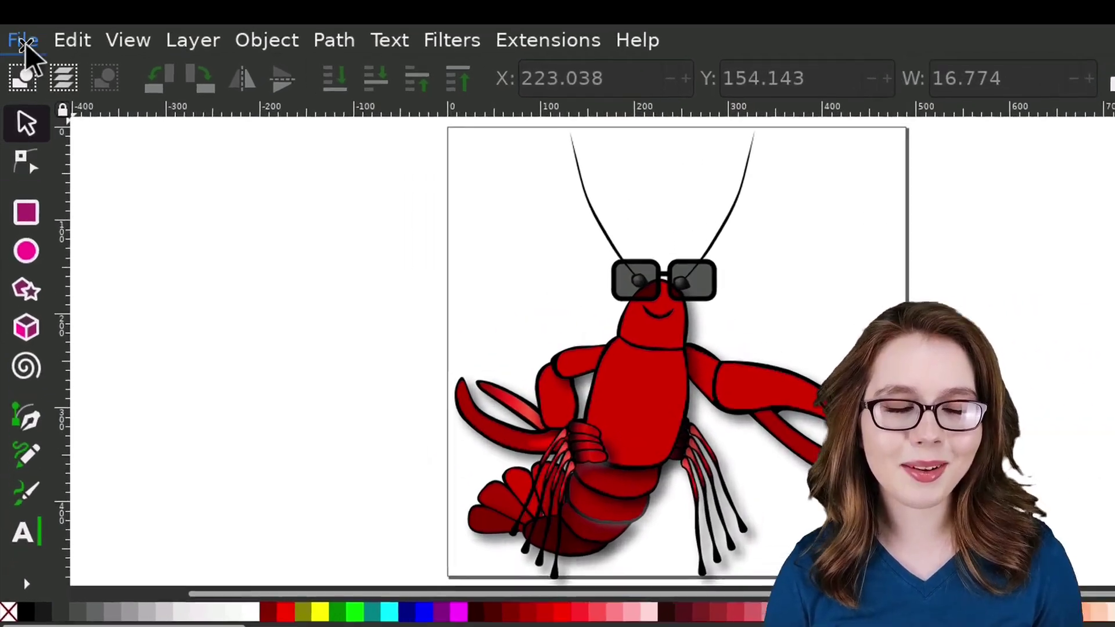
pyautogui.click(17, 62)
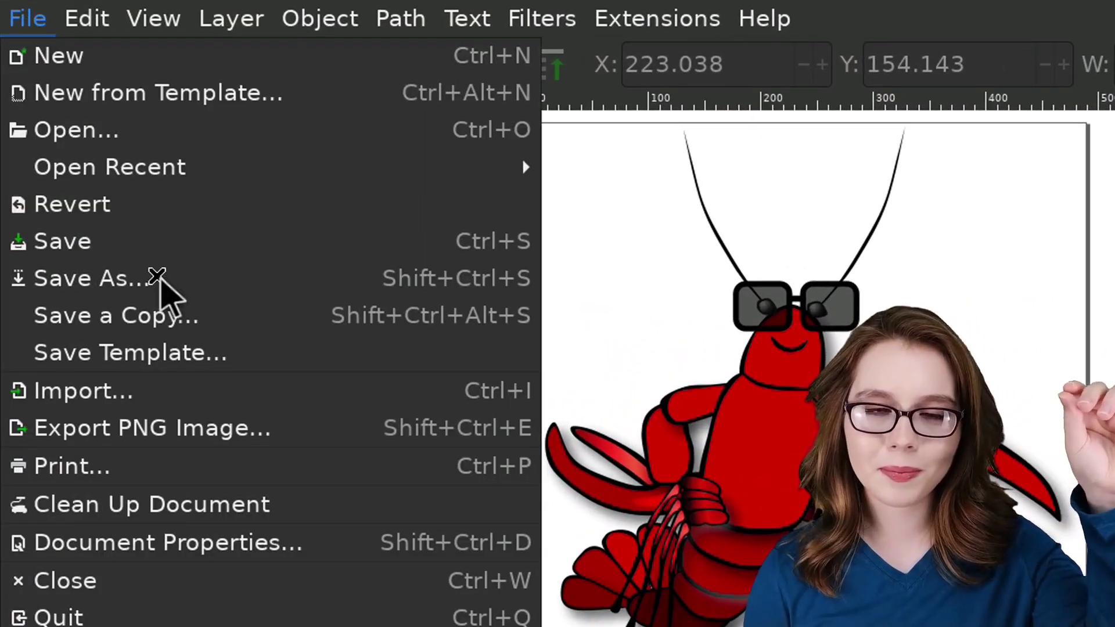
pyautogui.click(287, 435)
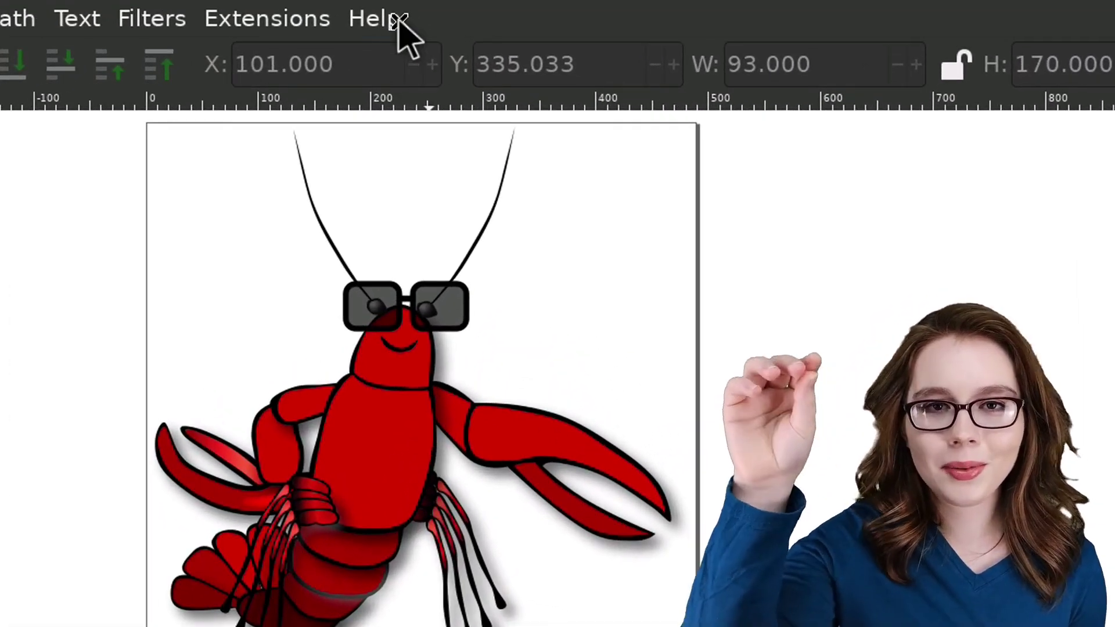
# - Open the Inkscape Manual from the Help menu and scroll through it in Firefox
pyautogui.click(526, 63)
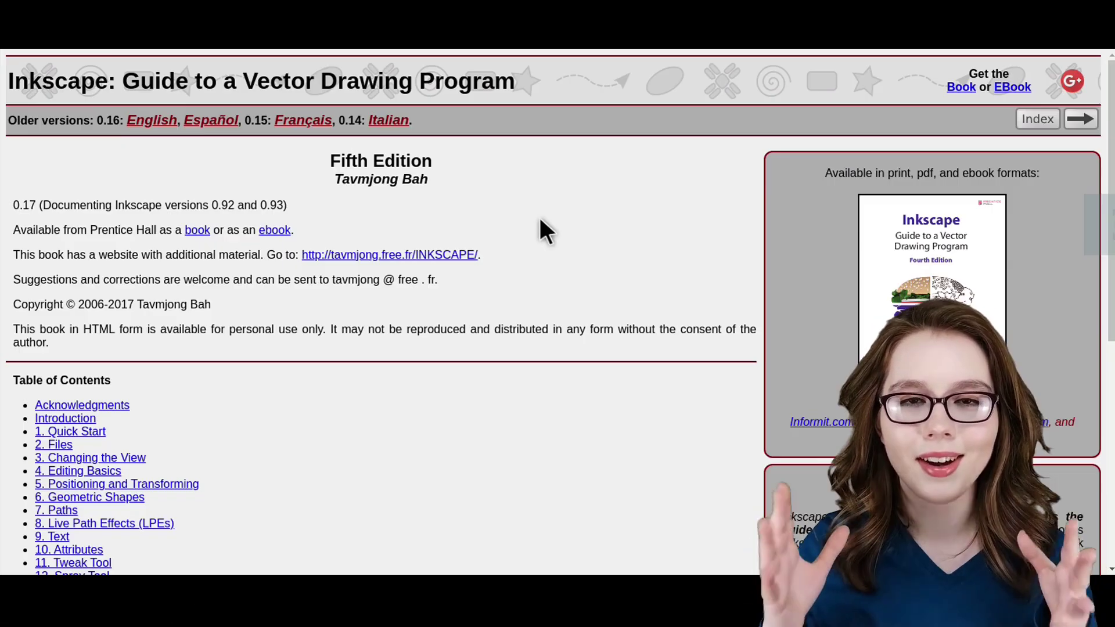
pyautogui.scroll(-5, 538, 215)
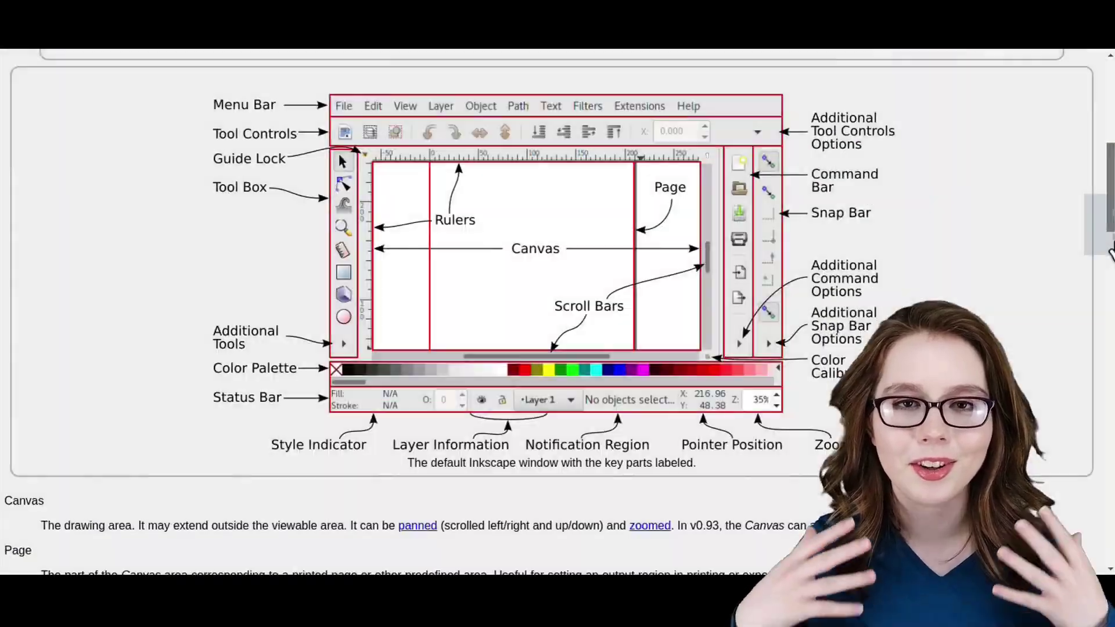
pyautogui.scroll(-15, 1110, 253)
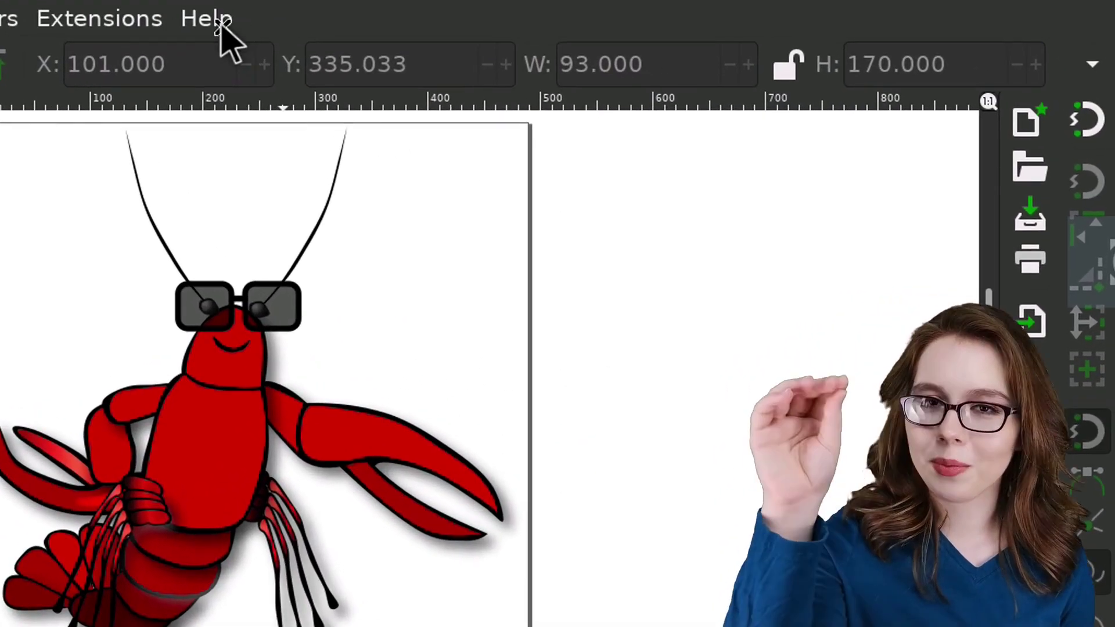
# - Open a built-in tutorial from Help > Tutorials and scroll through its calligraphy pen examples
pyautogui.click(383, 46)
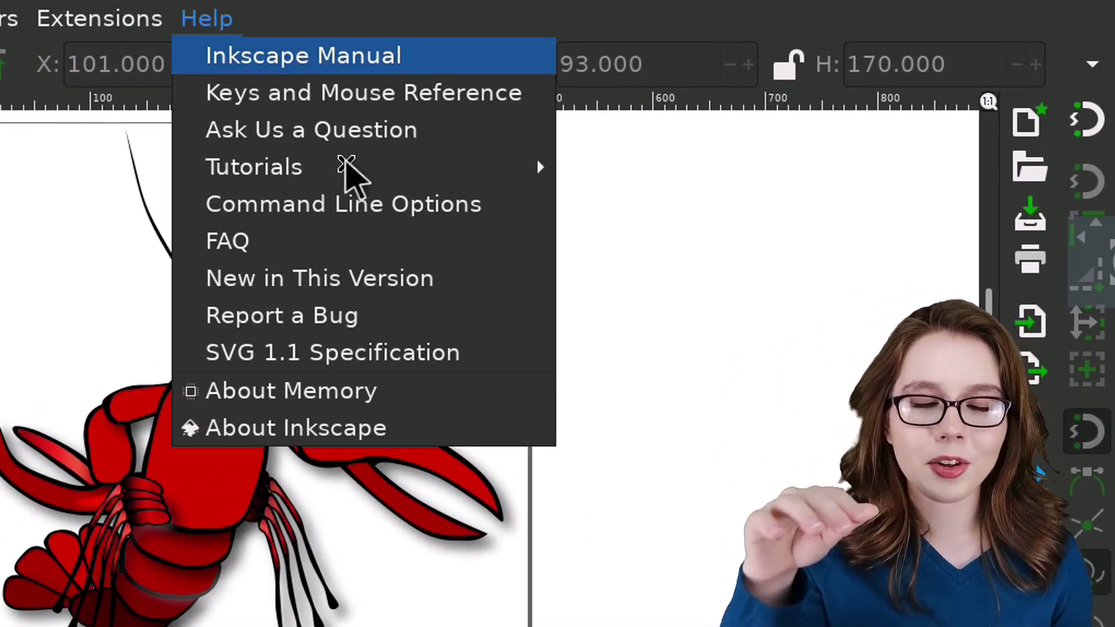
pyautogui.moveTo(354, 173)
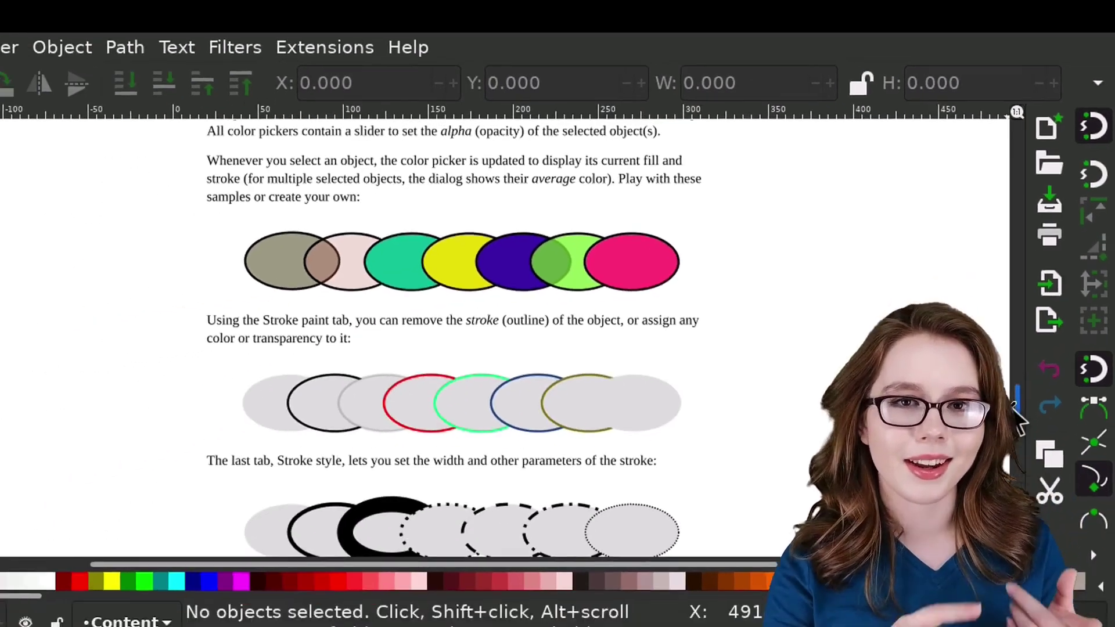
pyautogui.scroll(-12, 1016, 418)
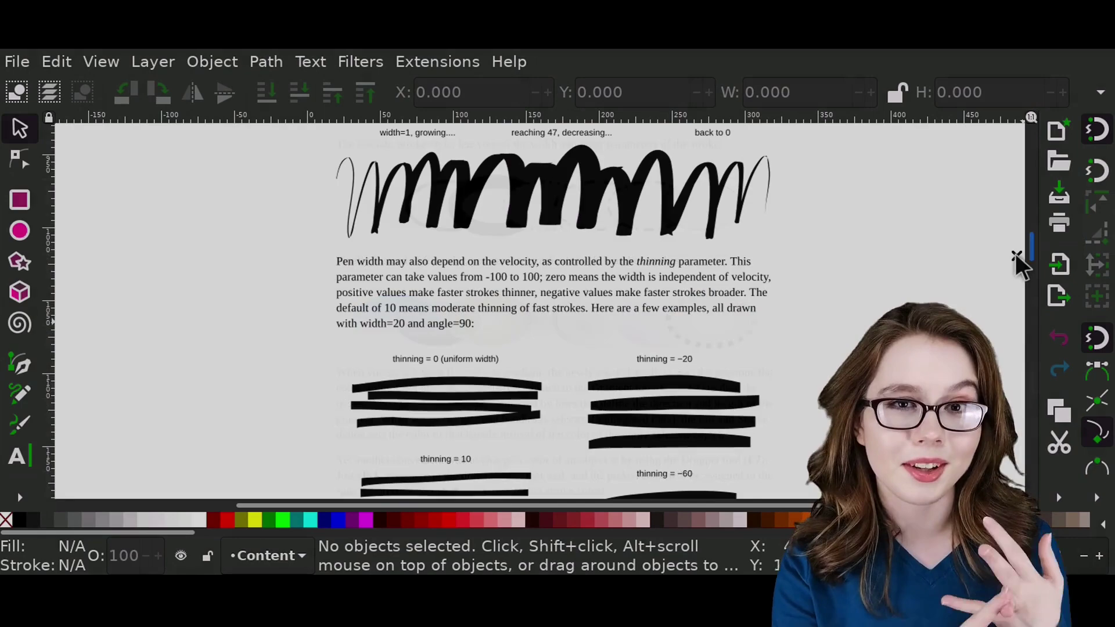
pyautogui.scroll(-10, 1022, 261)
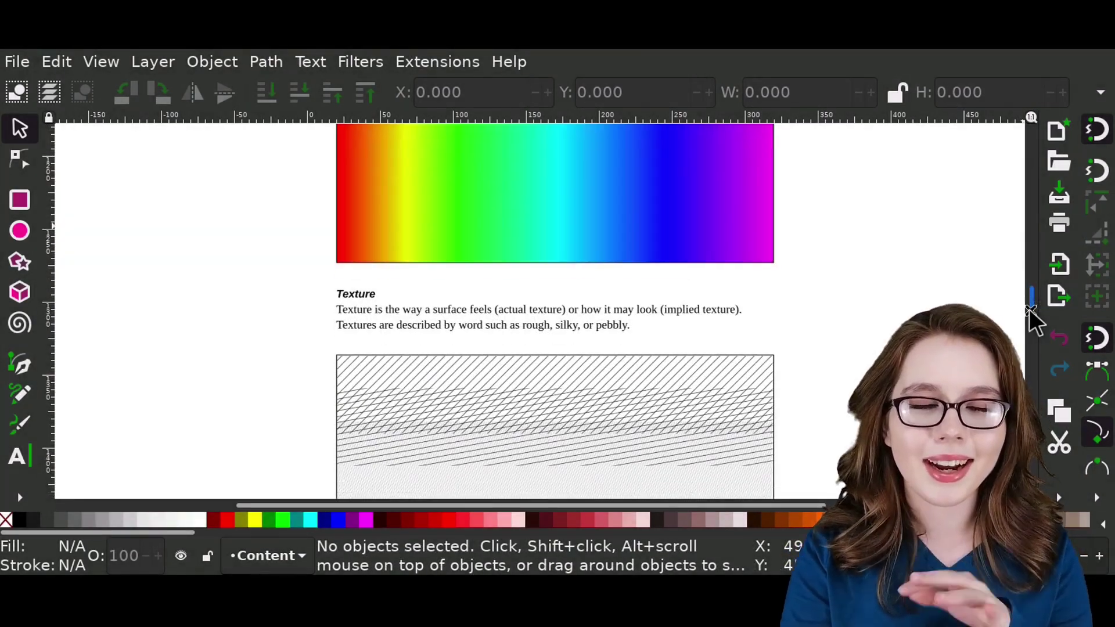
pyautogui.moveTo(1032, 316); pyautogui.dragTo(1027, 325)
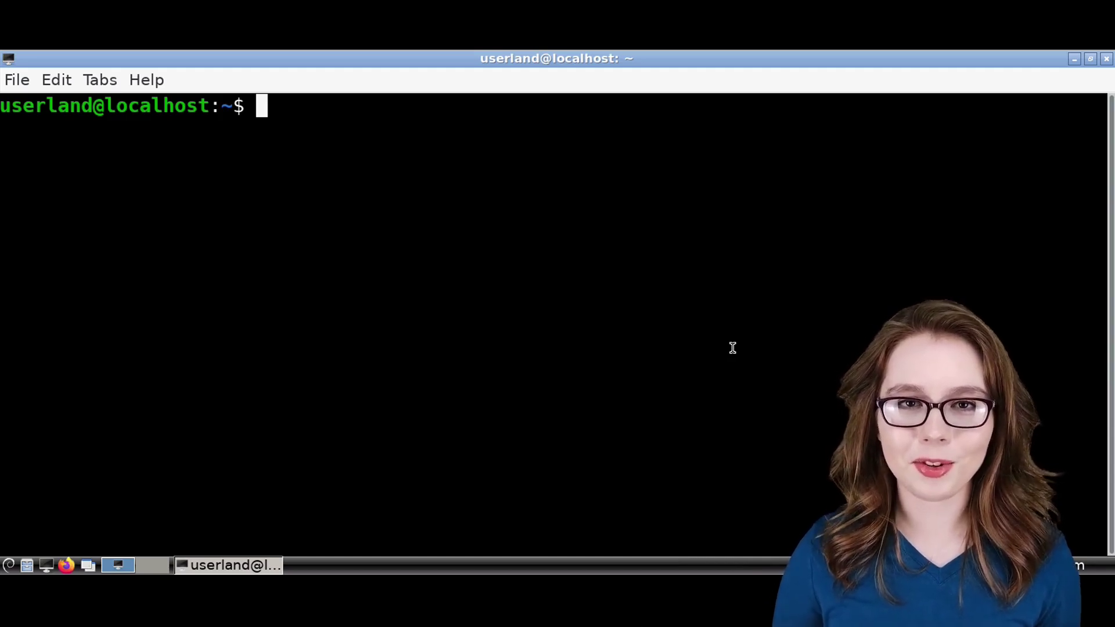
# - Run inkscape --help to list Inkscape's command-line options
pyautogui.write('inkscape')
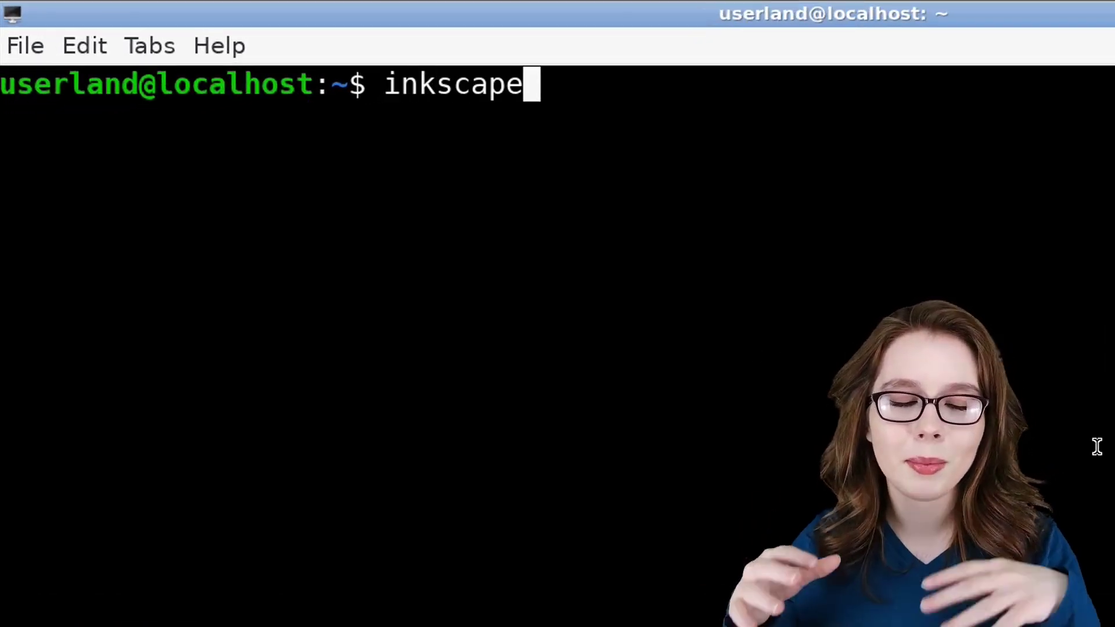
pyautogui.write(' --help')
pyautogui.press('Return')
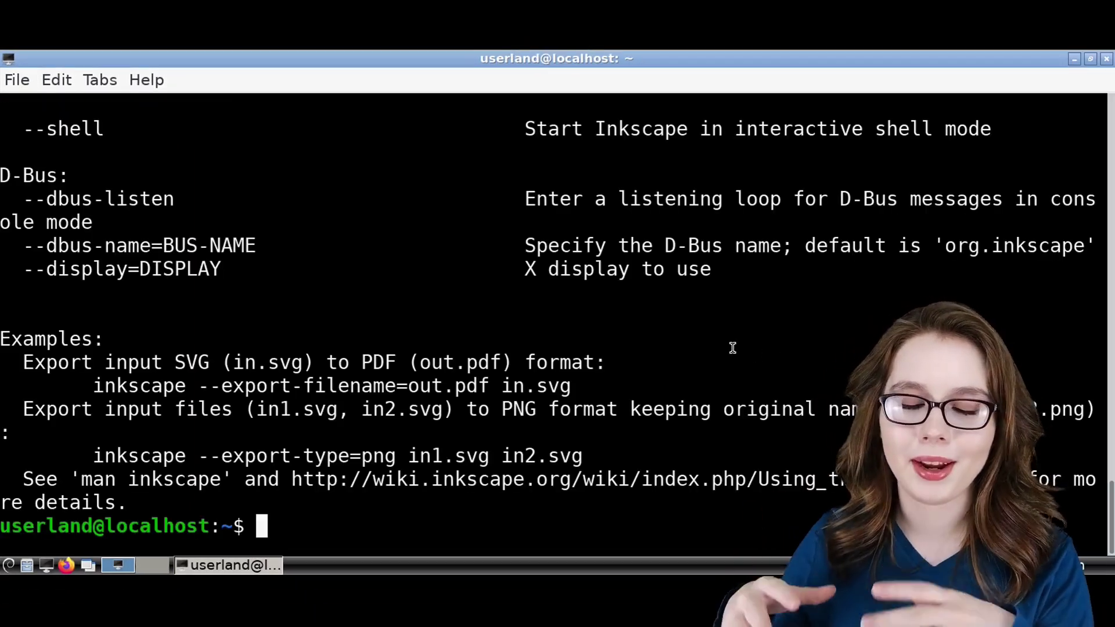
# - Run man inkscape to display the inkscape(1) manual page
pyautogui.write('man inkscape')
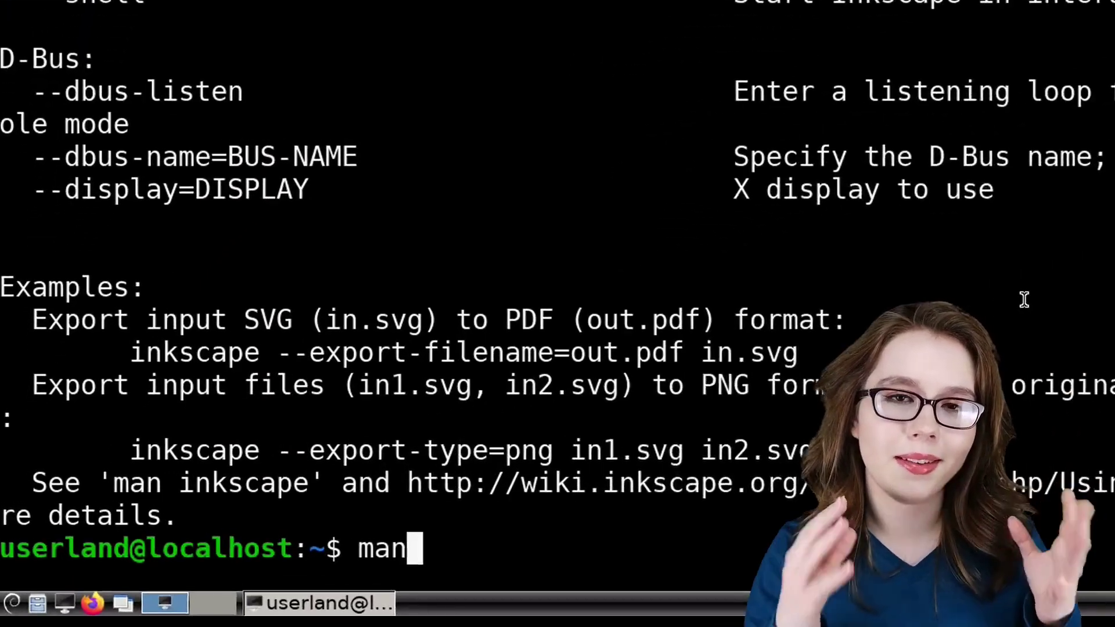
pyautogui.press('Return')
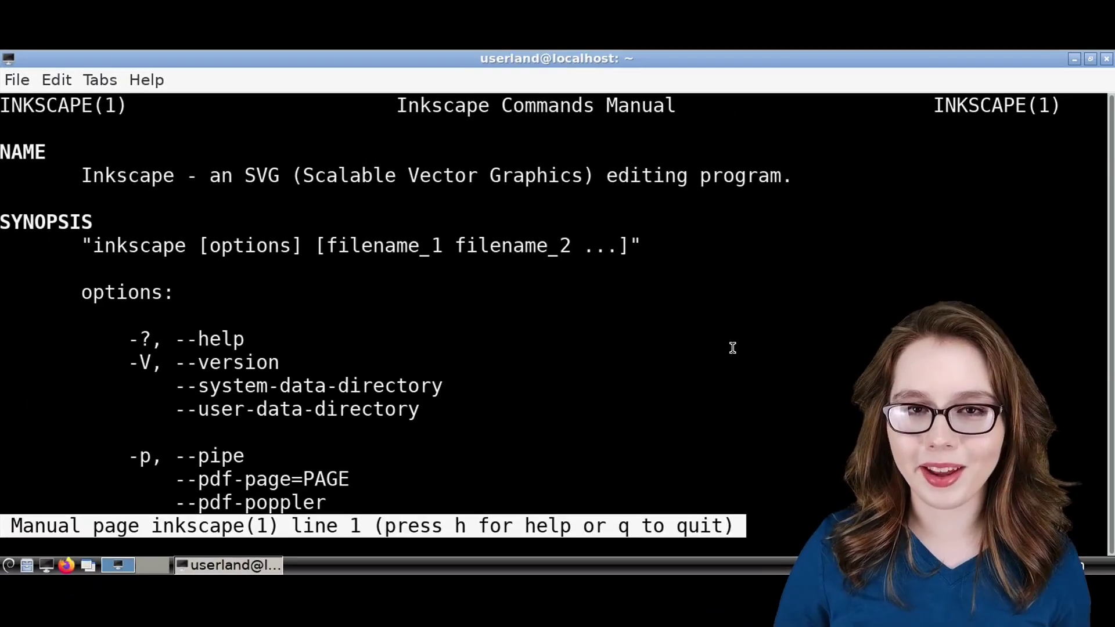